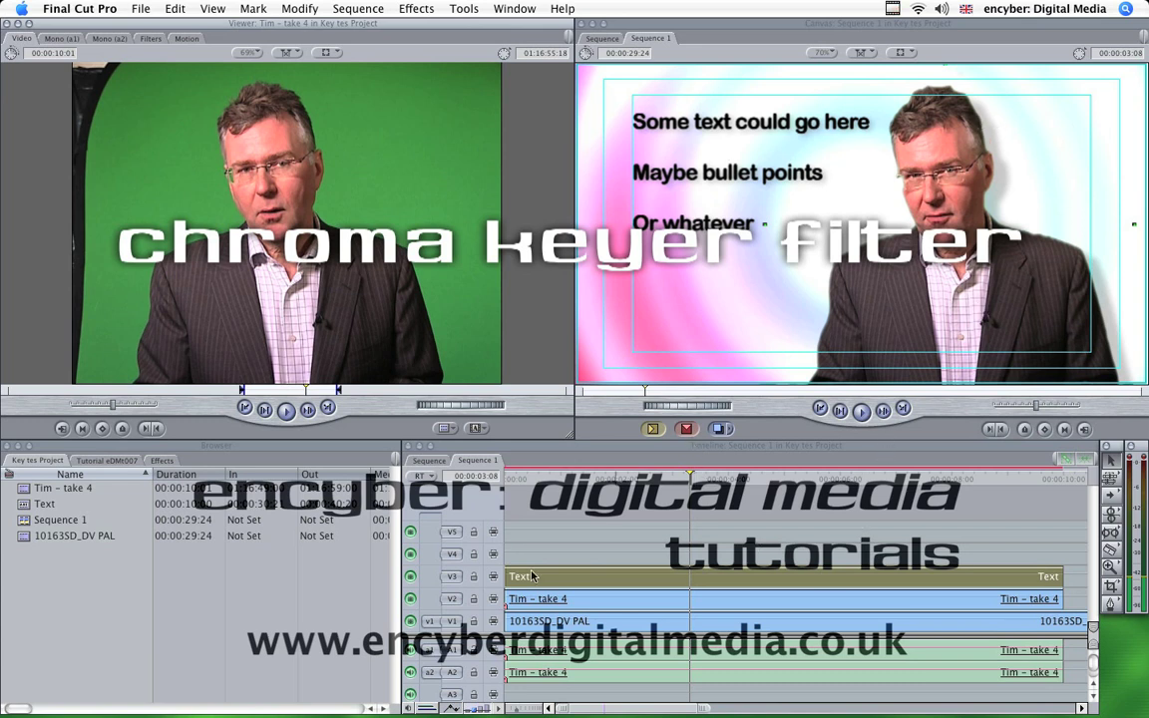
Place the Tim - take 4 clip on V2 of the empty Sequence, keeping existing sequence settings
left_click(427, 460)
left_click(426, 461)
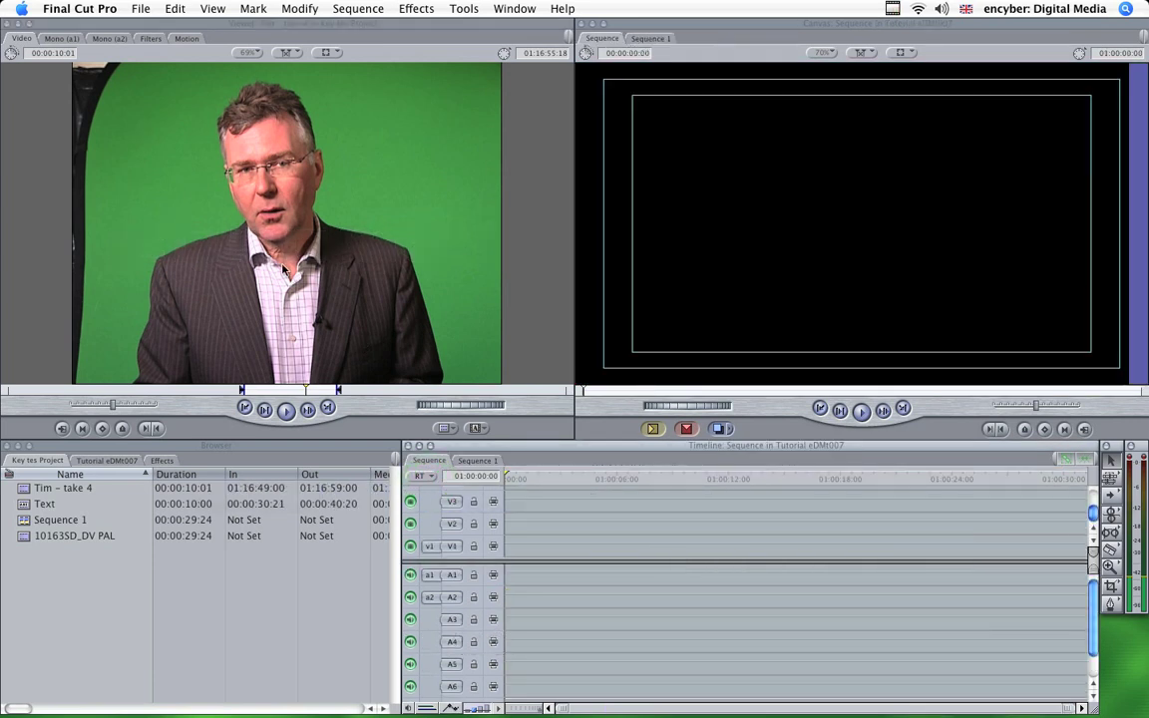
left_click_drag(284, 269, 518, 536)
left_click(627, 226)
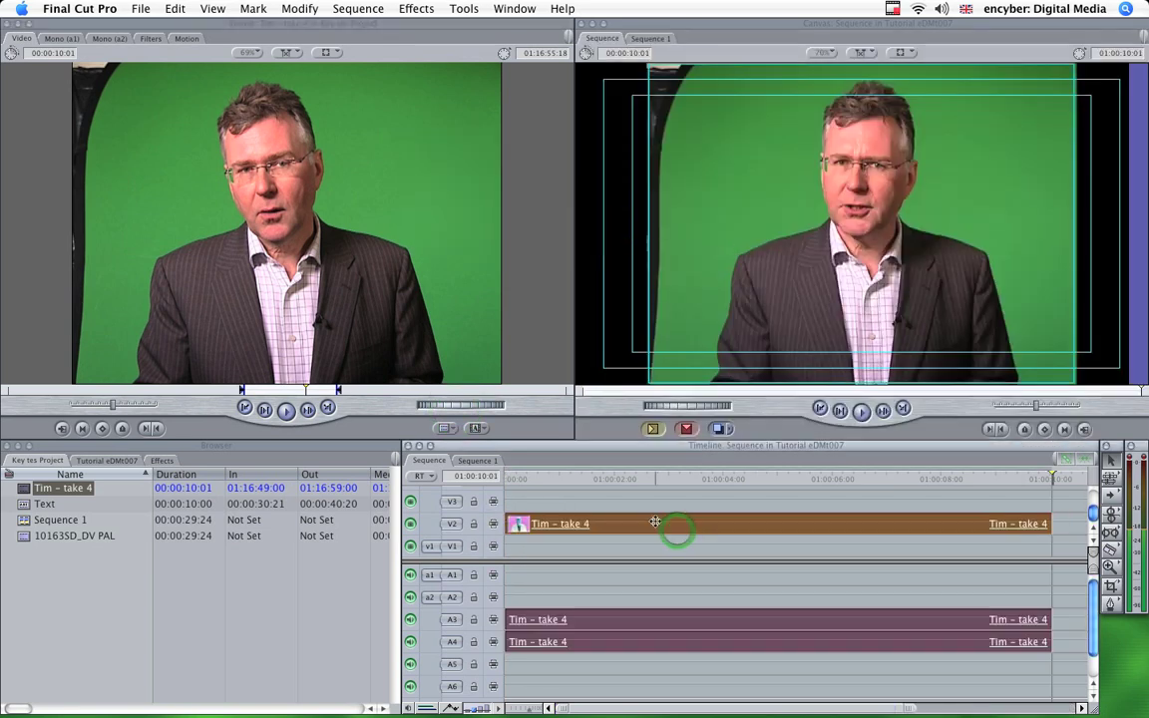
Apply the Key > Color Smoothing - 4:1:1 filter to the clip and view it in Filters
double_click(654, 526)
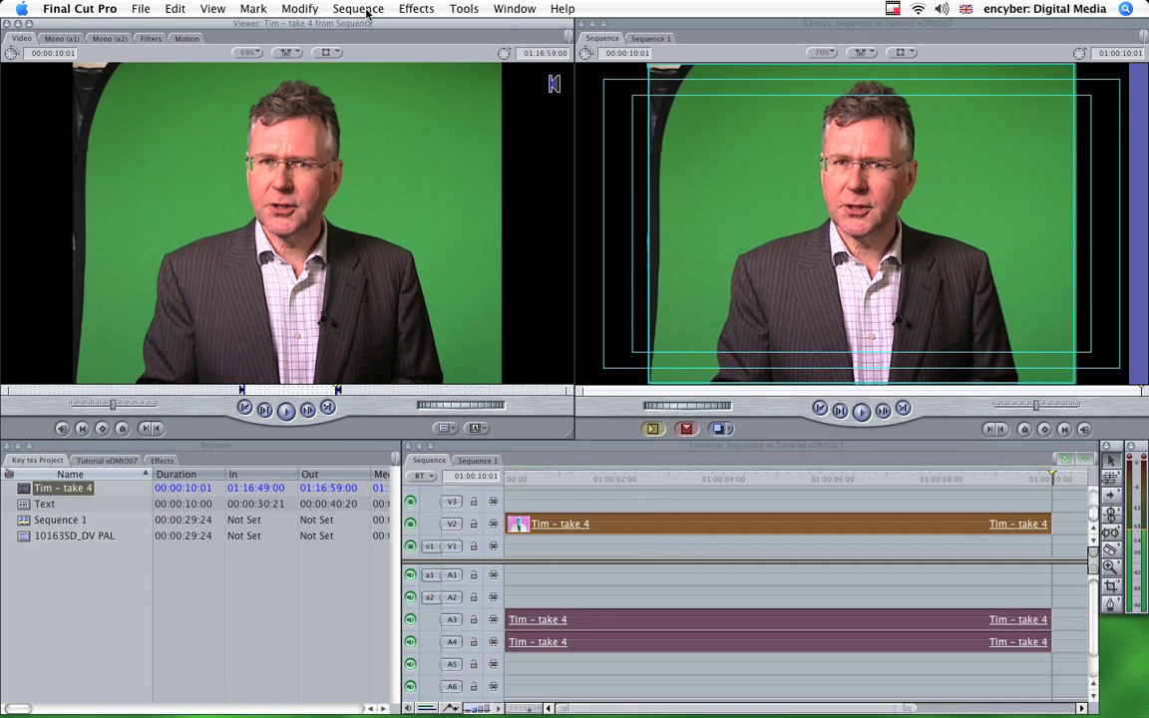
left_click(415, 9)
mouse_move(466, 160)
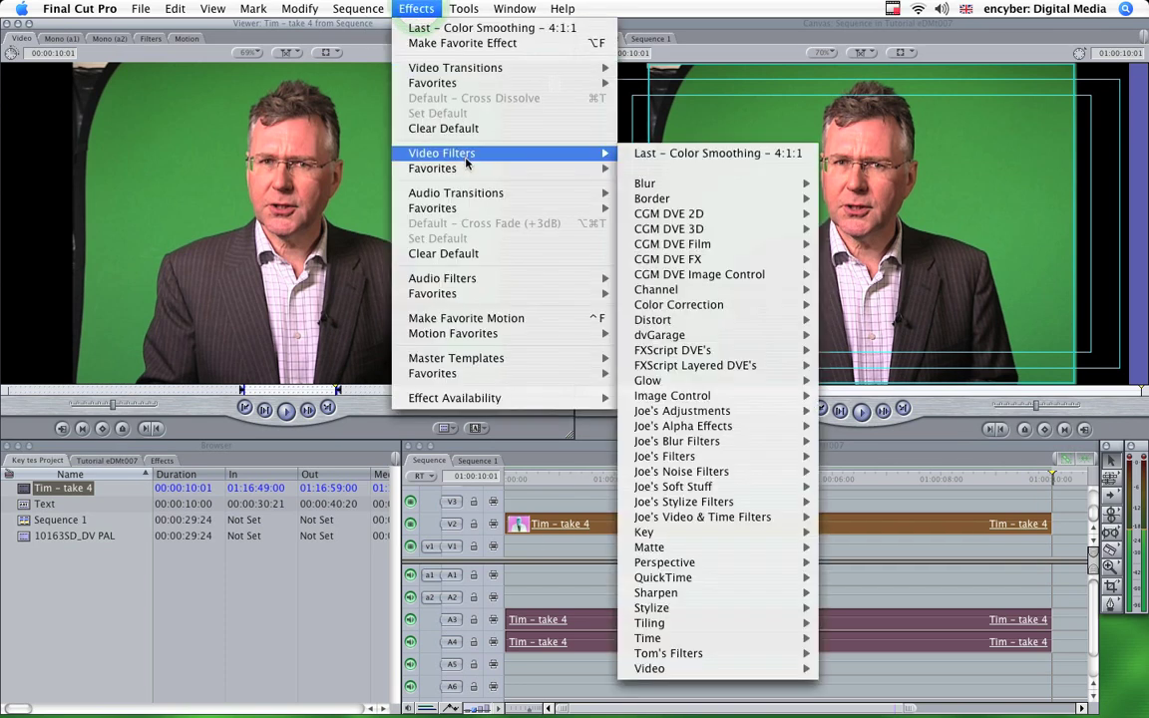
mouse_move(684, 535)
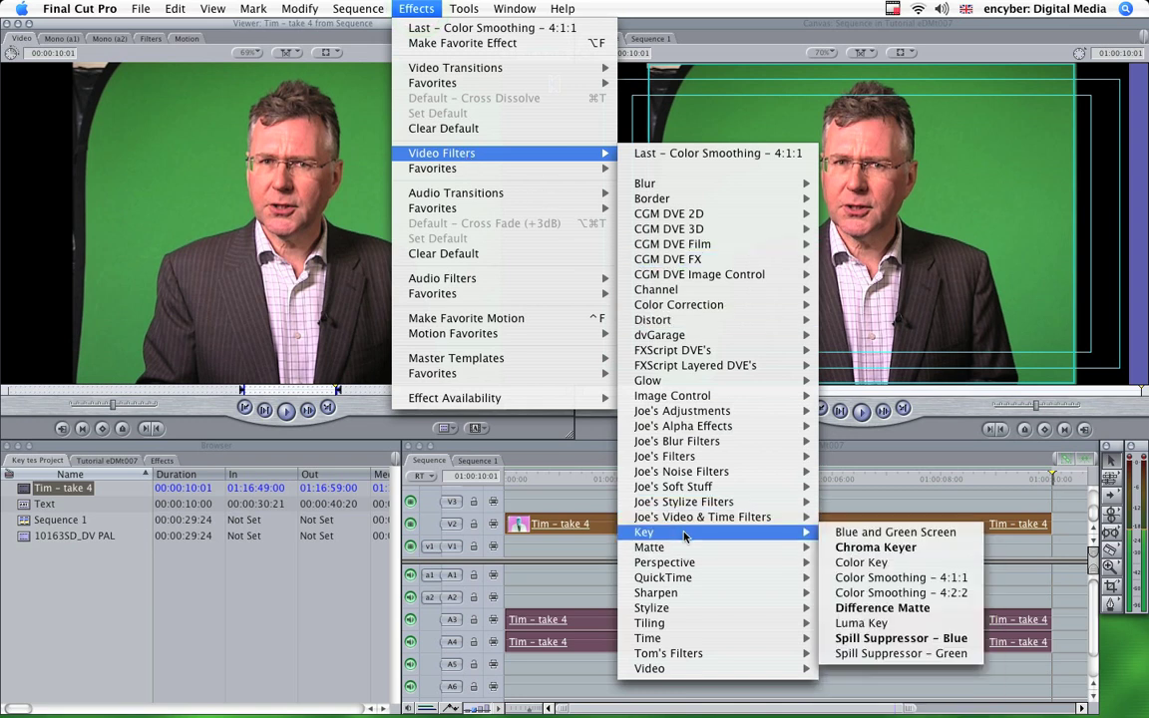
left_click(905, 581)
left_click(150, 39)
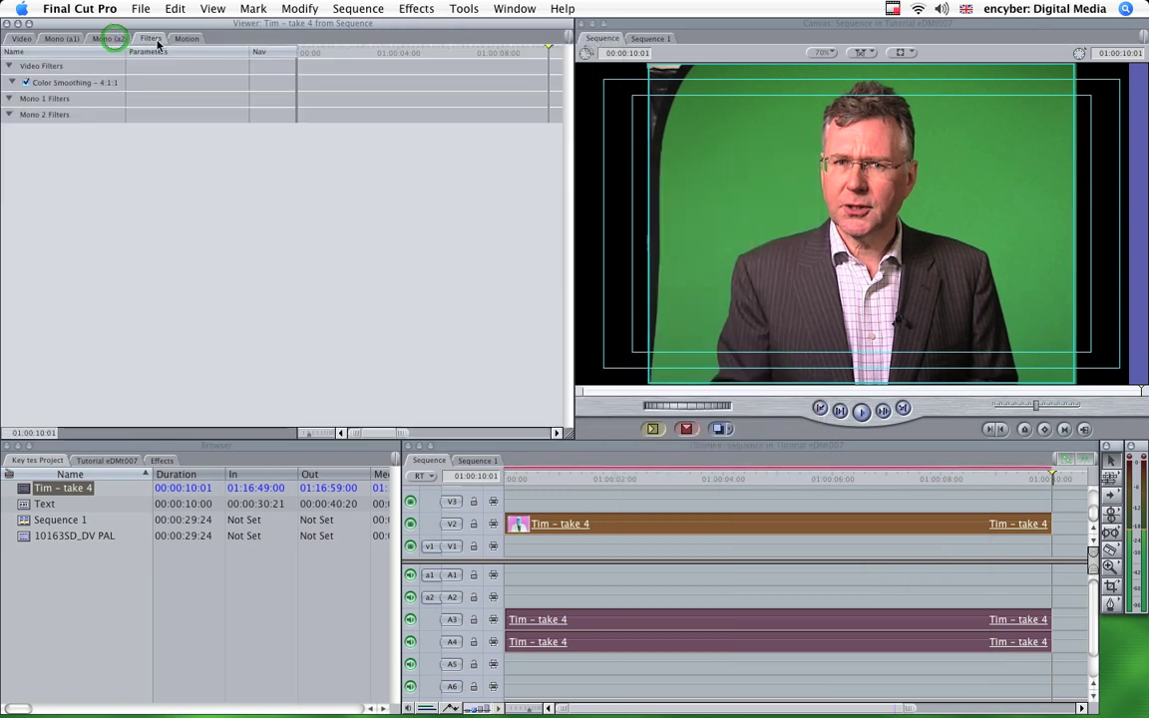
left_click(40, 85)
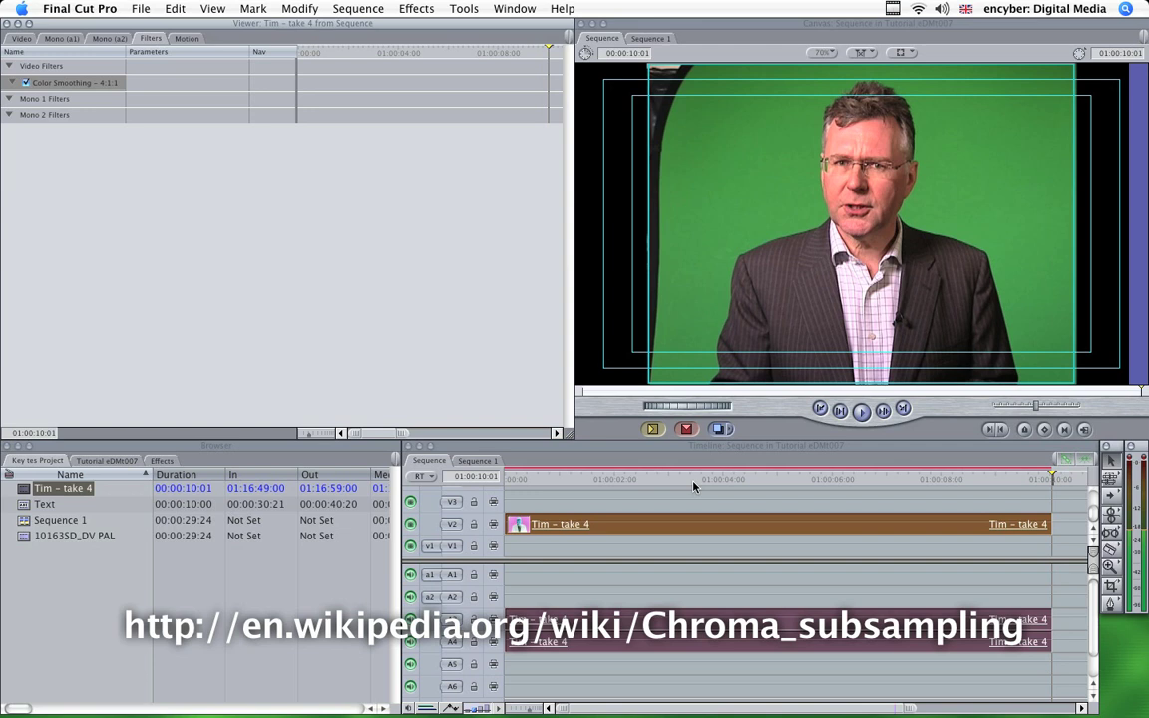
left_click(614, 445)
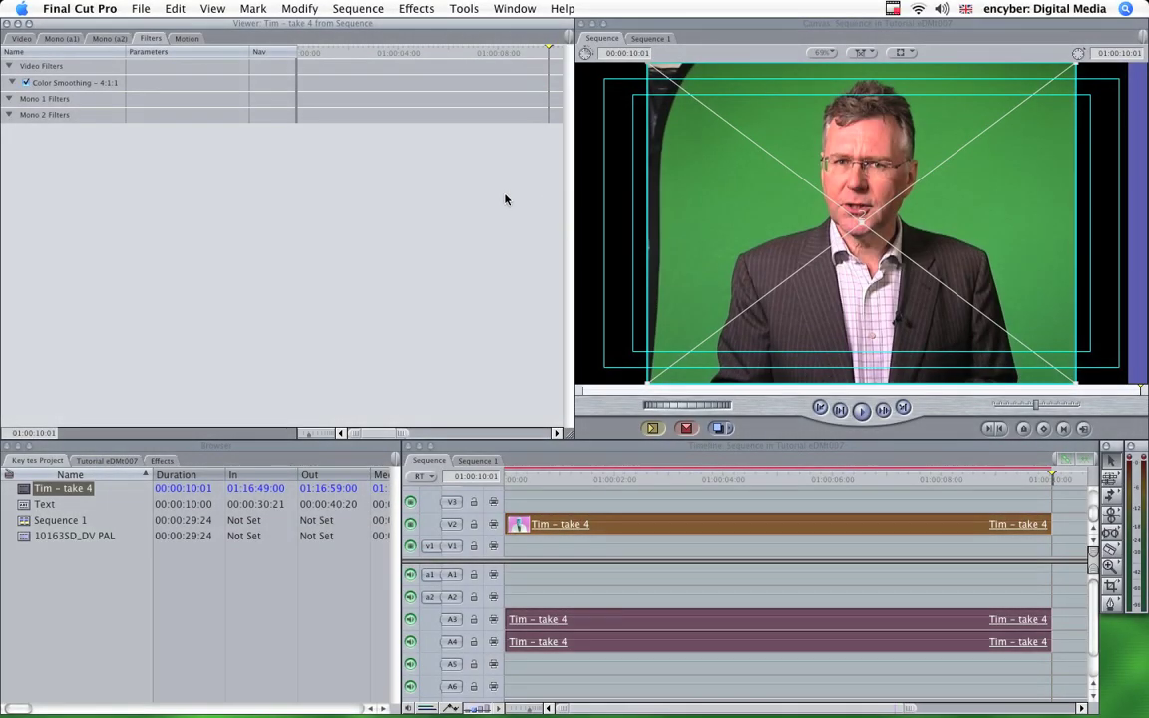
Add a Key > Chroma Keyer filter to Tim - take 4 and view its Chroma Keyer controls
left_click(417, 9)
mouse_move(444, 154)
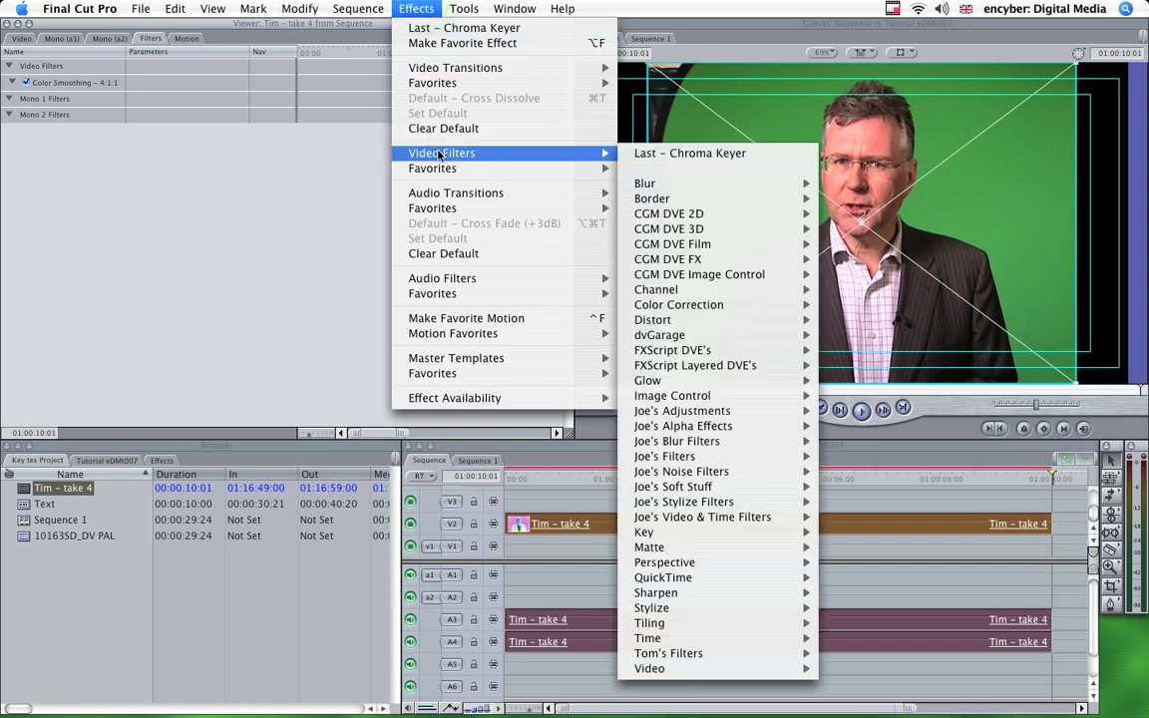
mouse_move(677, 532)
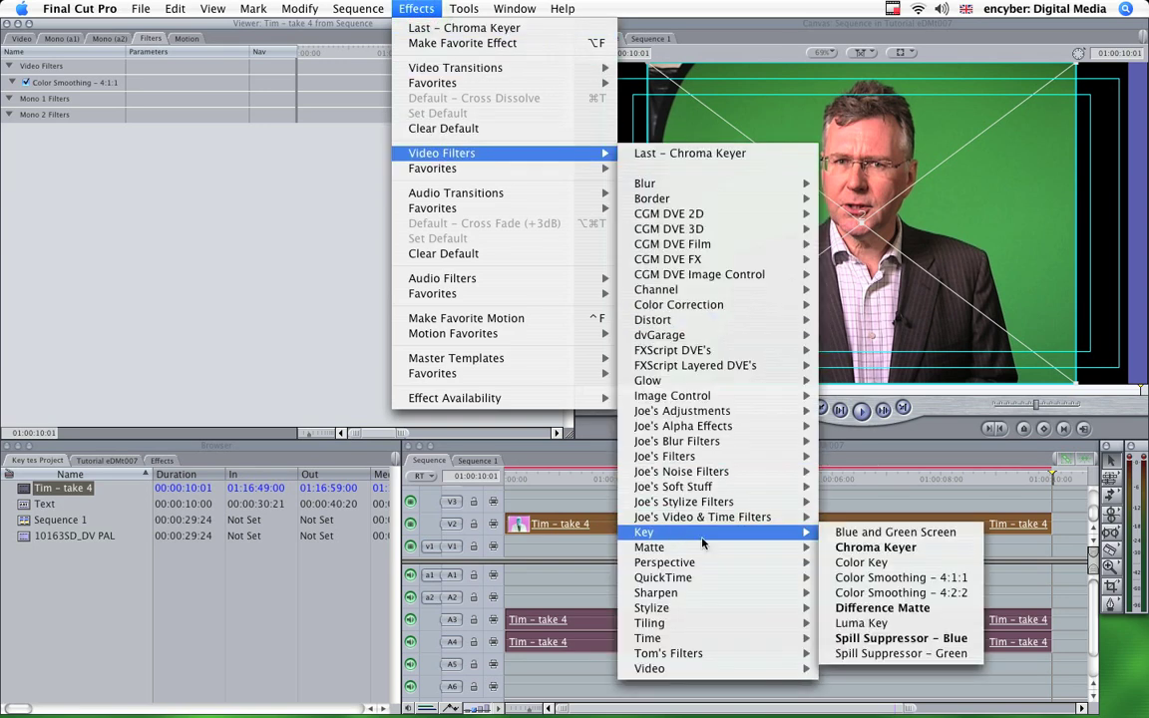
left_click(898, 547)
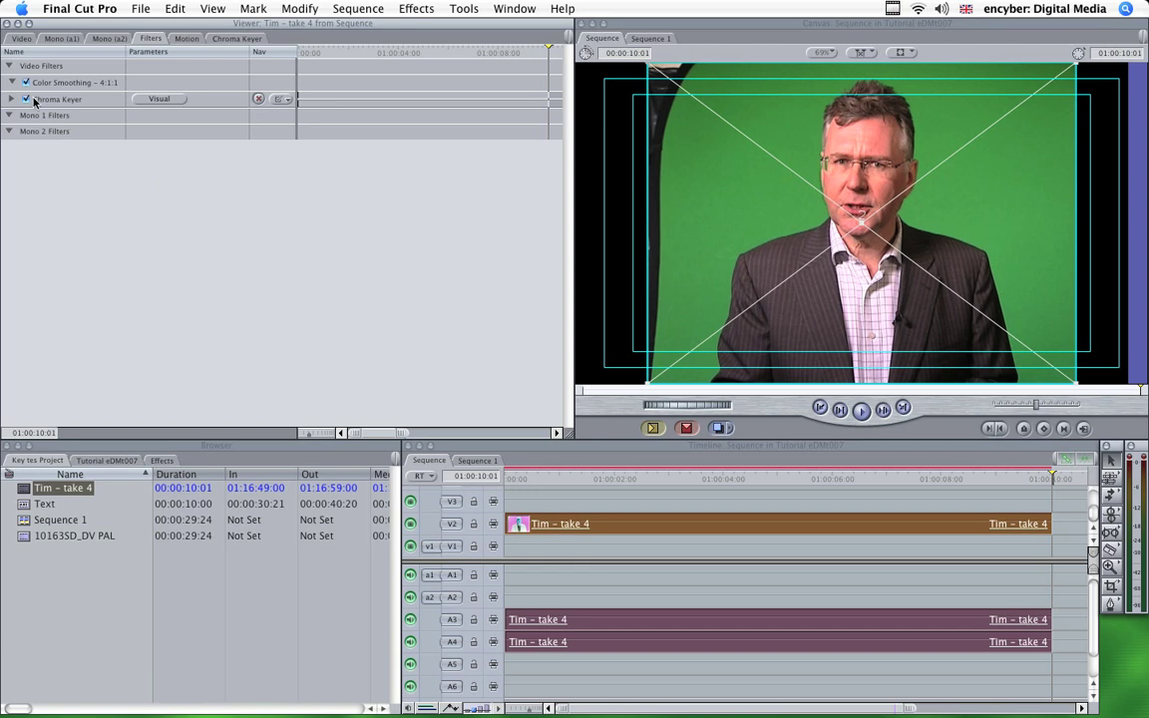
left_click(159, 100)
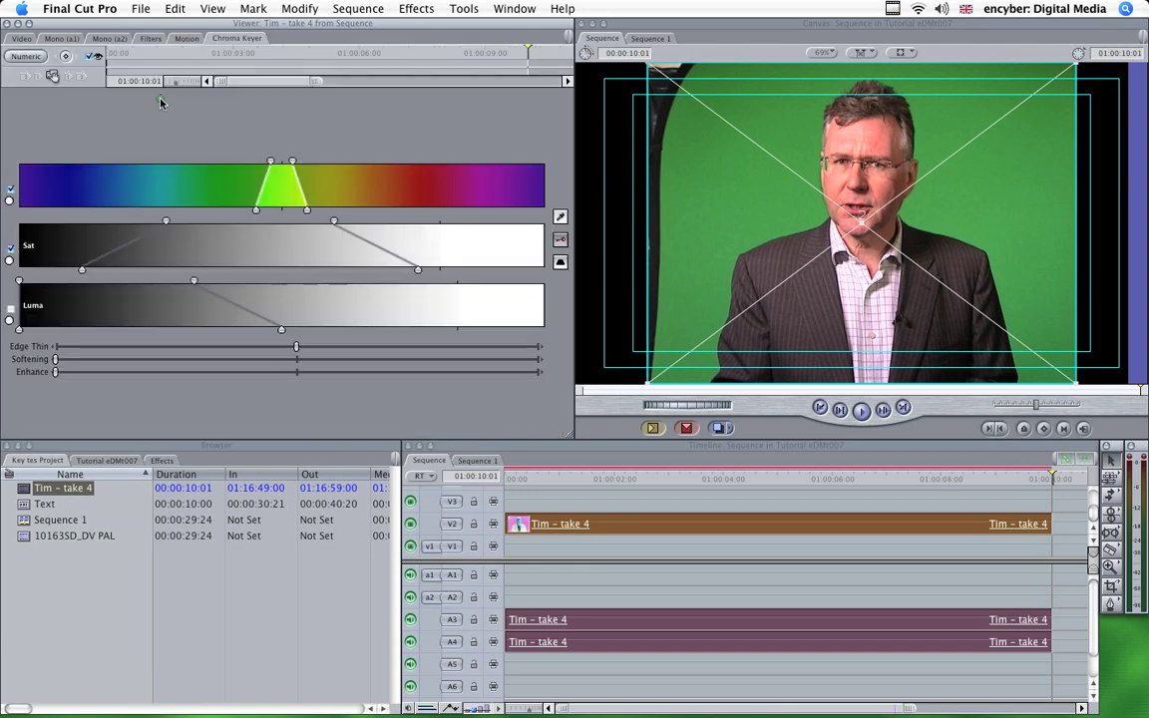
Sample the green screen, then the leftover green at bottom-right, top-left and top-right
left_click(560, 219)
left_click(764, 177)
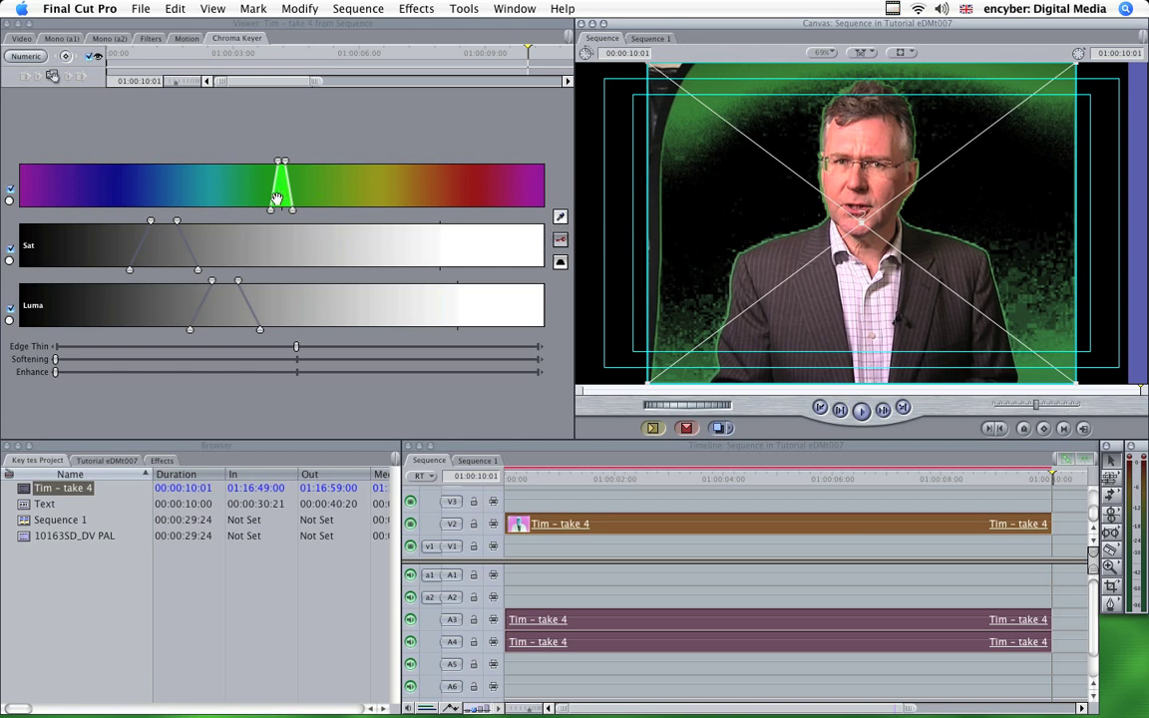
left_click(559, 217)
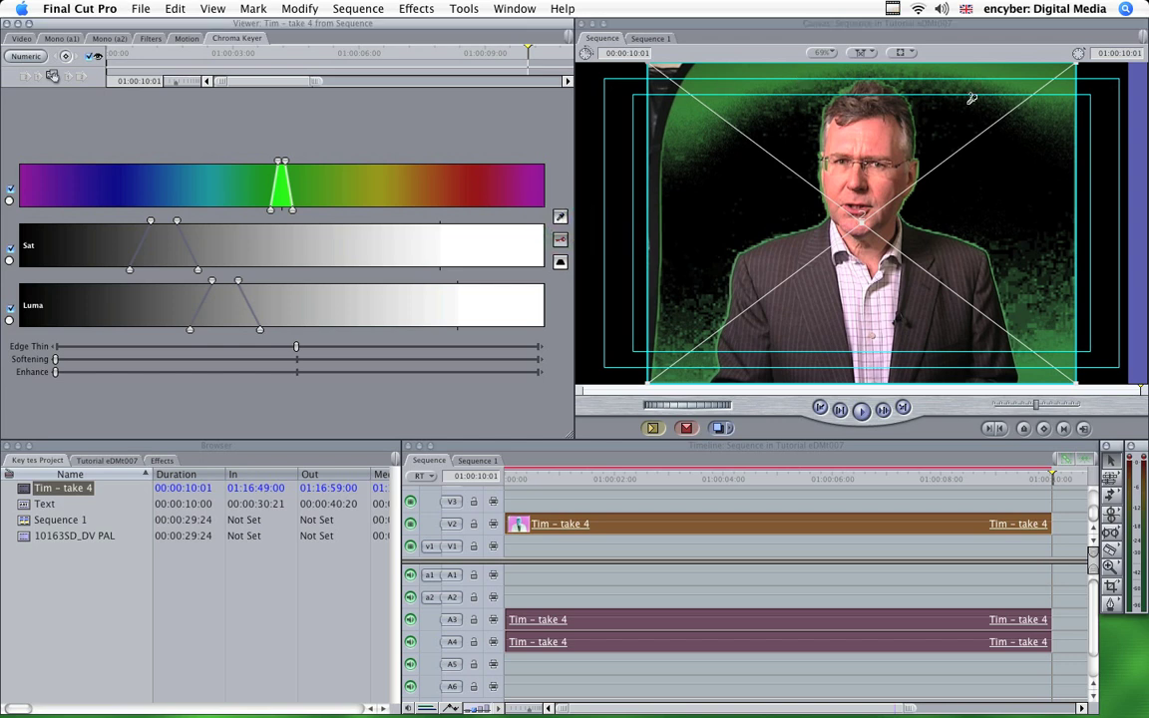
left_click(1033, 87)
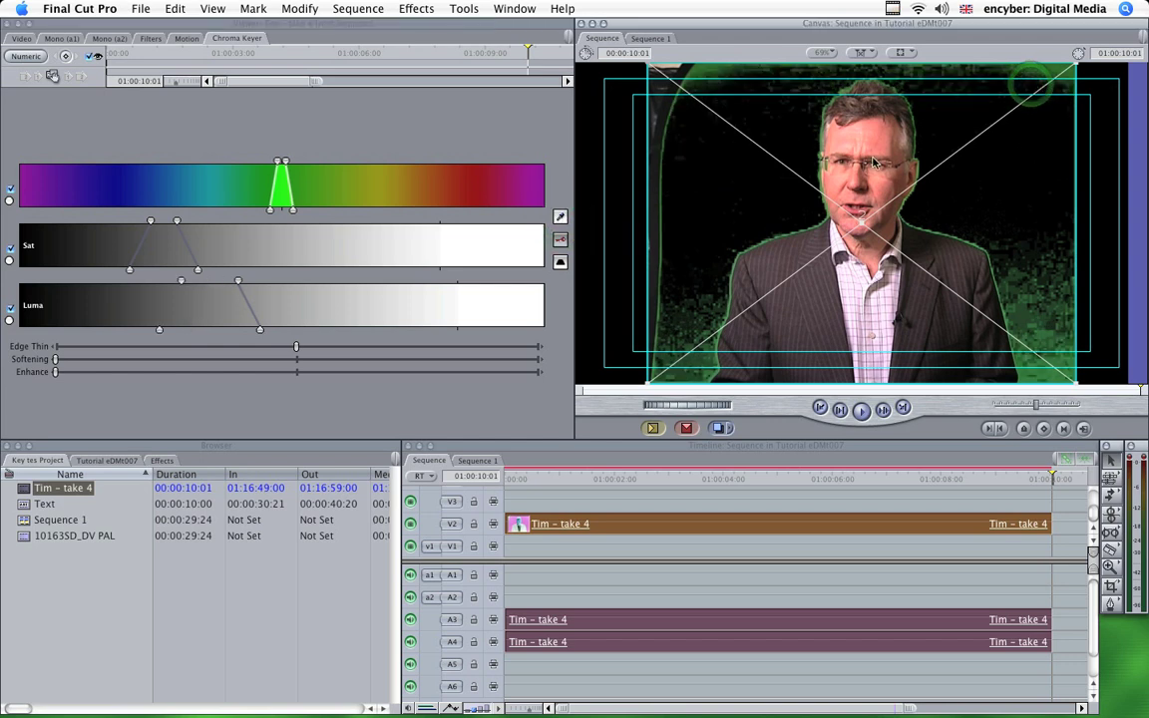
left_click(559, 218)
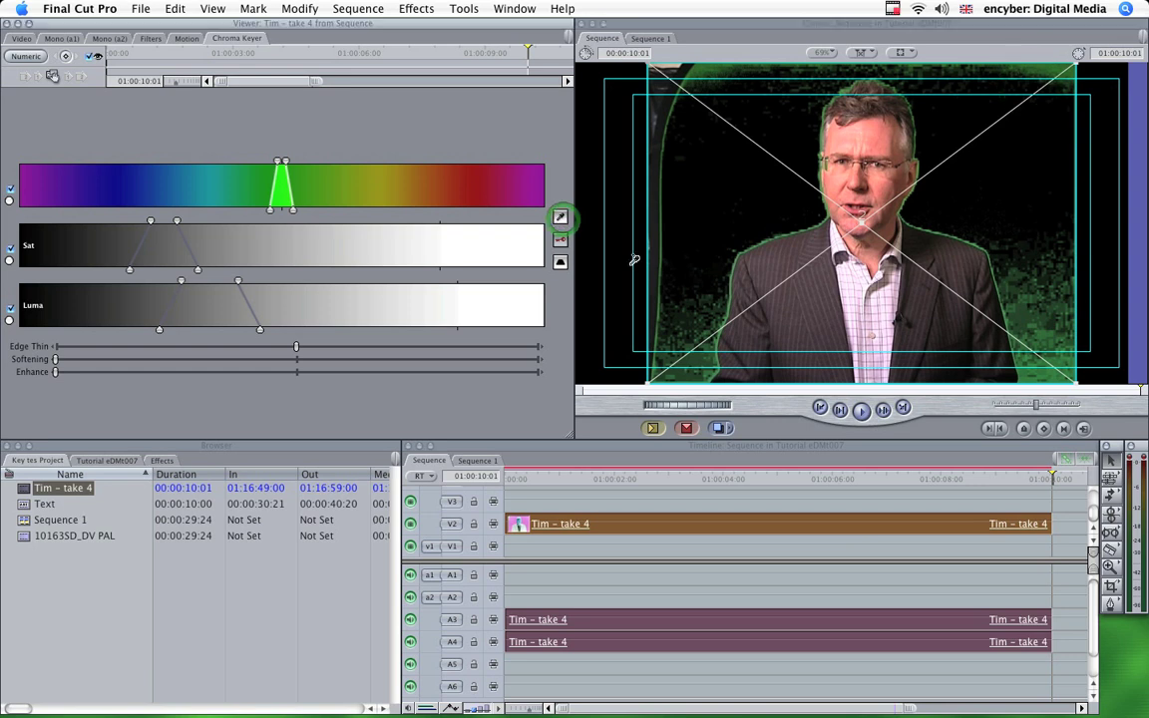
left_click(1047, 379, "shift")
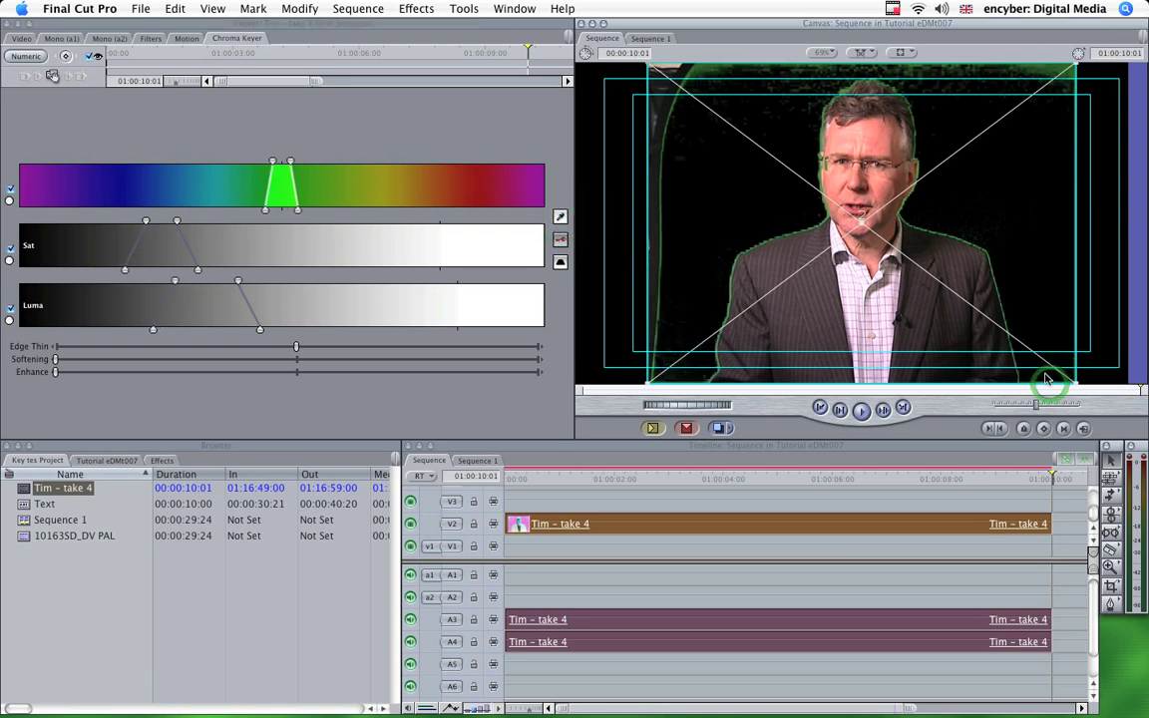
left_click(560, 216)
left_click(627, 58, "shift")
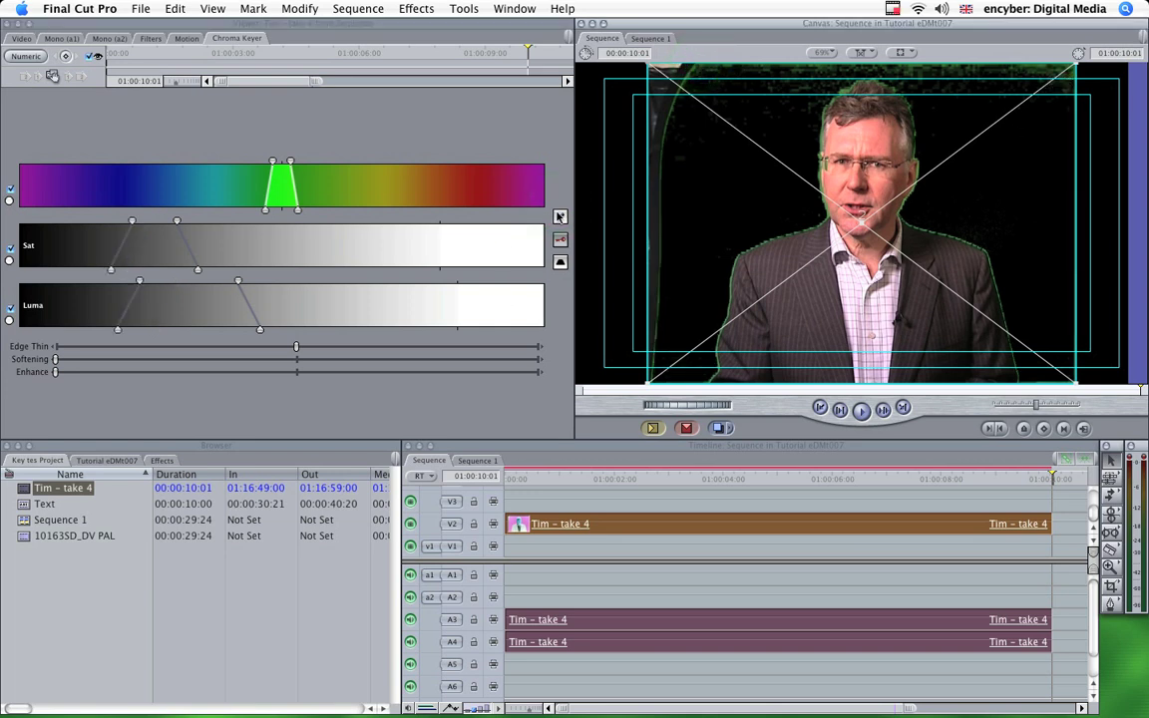
left_click(560, 216)
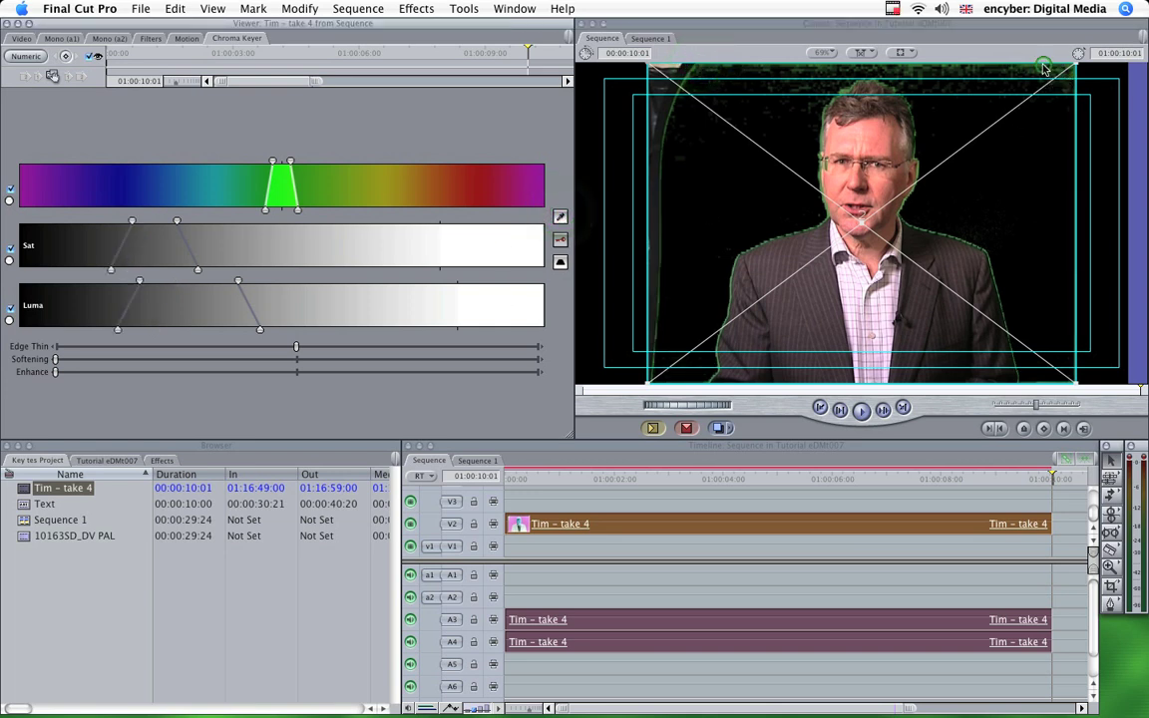
left_click(1042, 60, "shift")
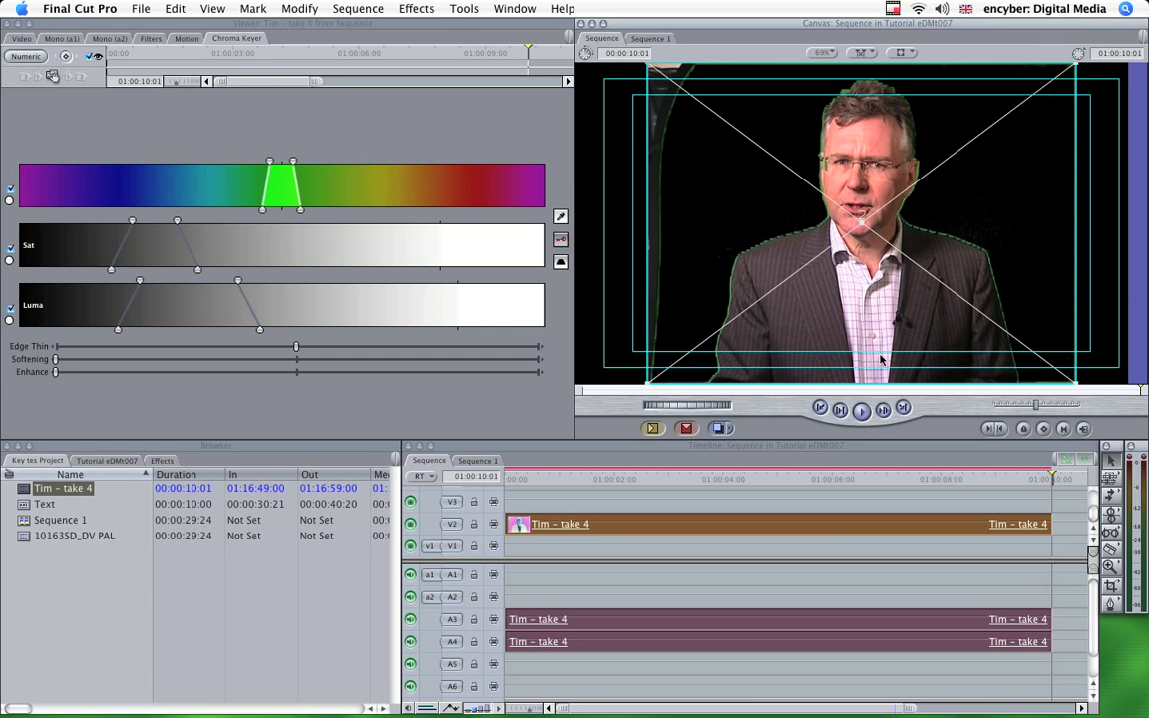
Set Chroma Keyer Edge Control to Thin/Spread 77, Softening 5 and Enhance 5
left_click(30, 57)
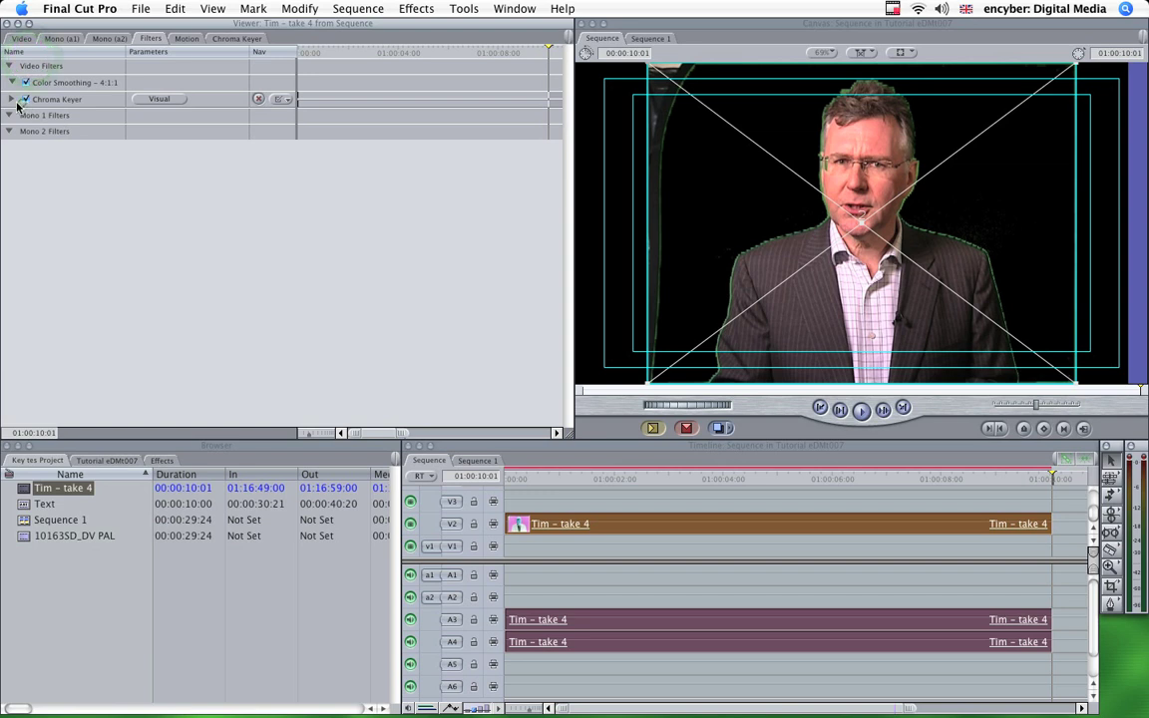
left_click(13, 100)
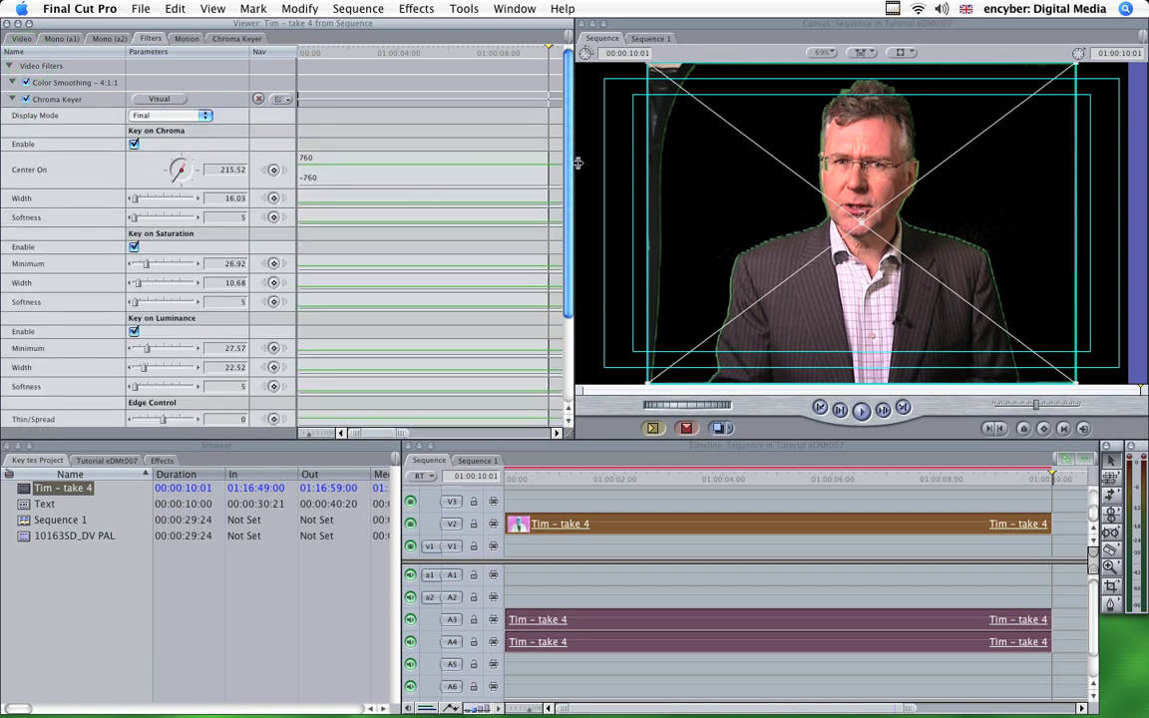
left_click_drag(568, 160, 569, 229)
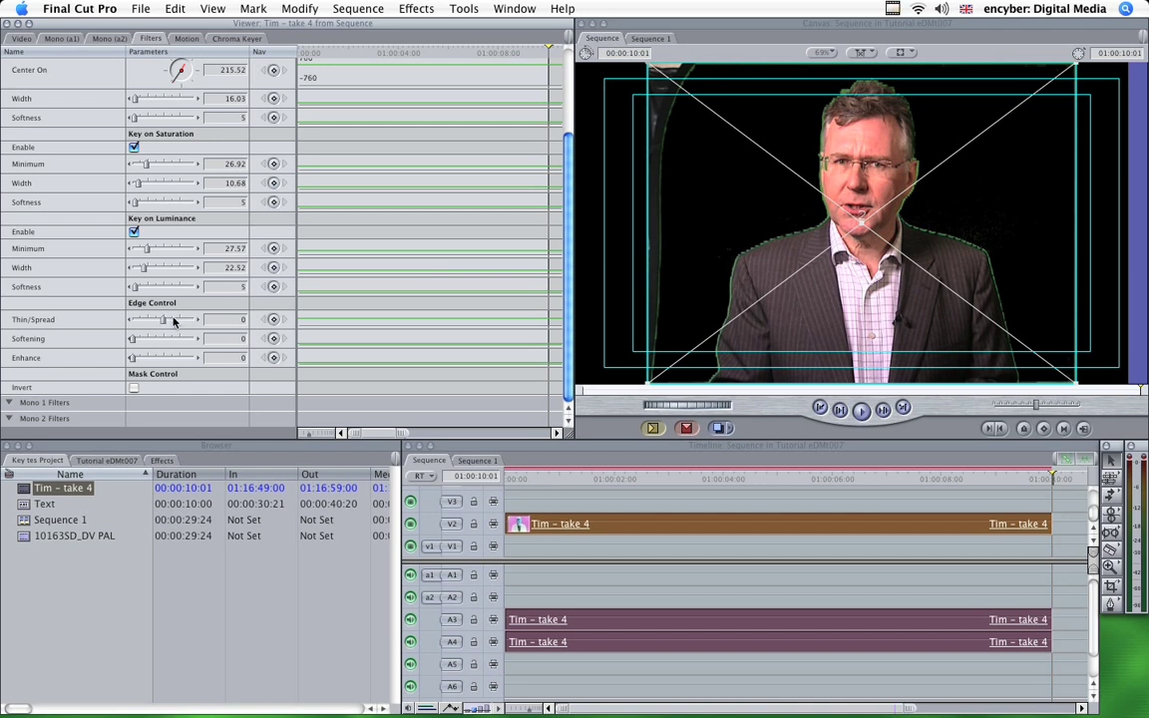
left_click_drag(164, 322, 187, 329)
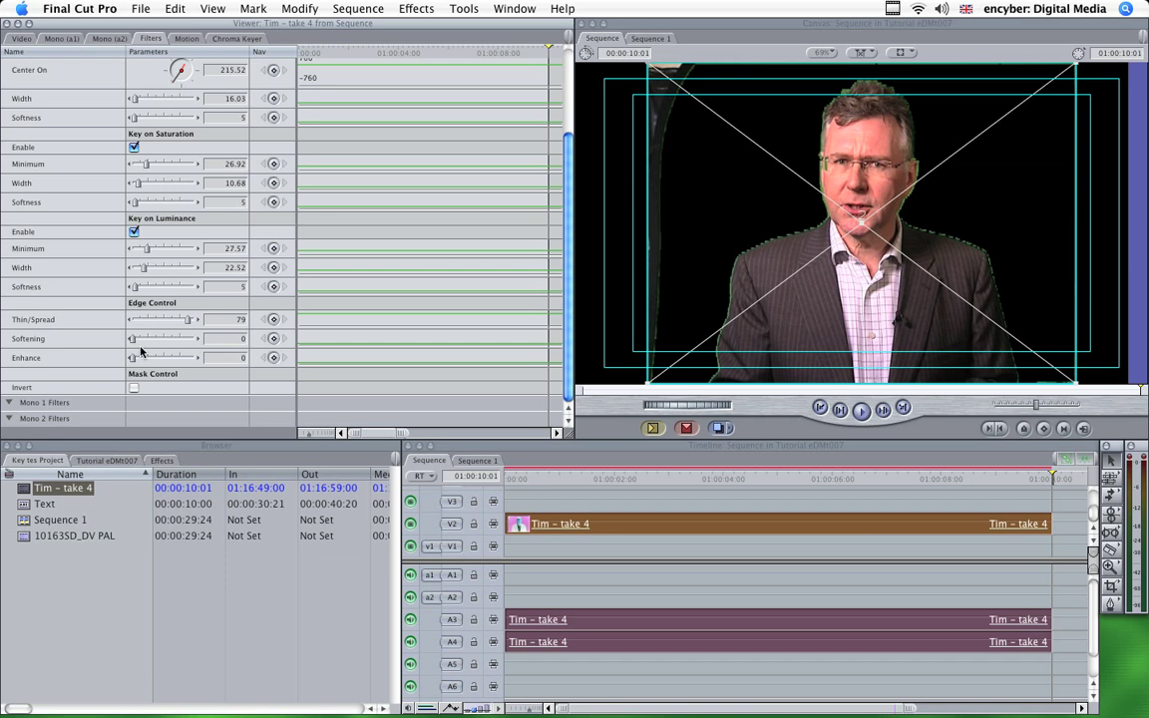
left_click_drag(132, 341, 136, 345)
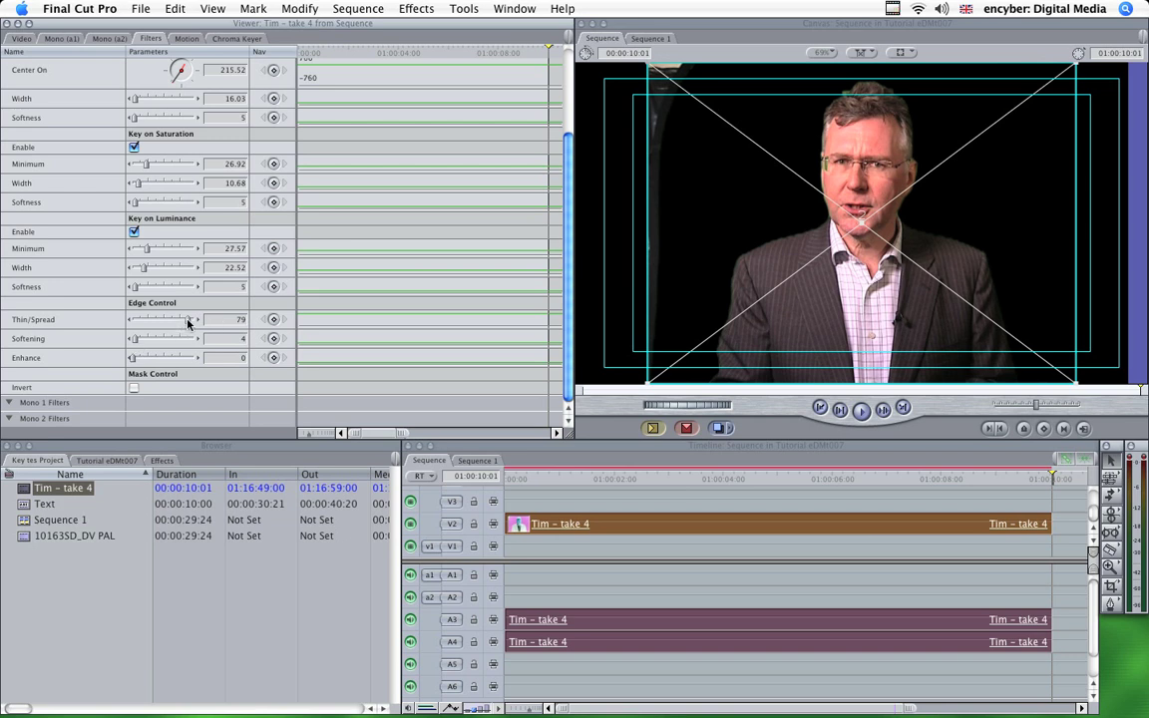
left_click(129, 321)
left_click_drag(199, 342, 199, 342)
left_click(198, 359)
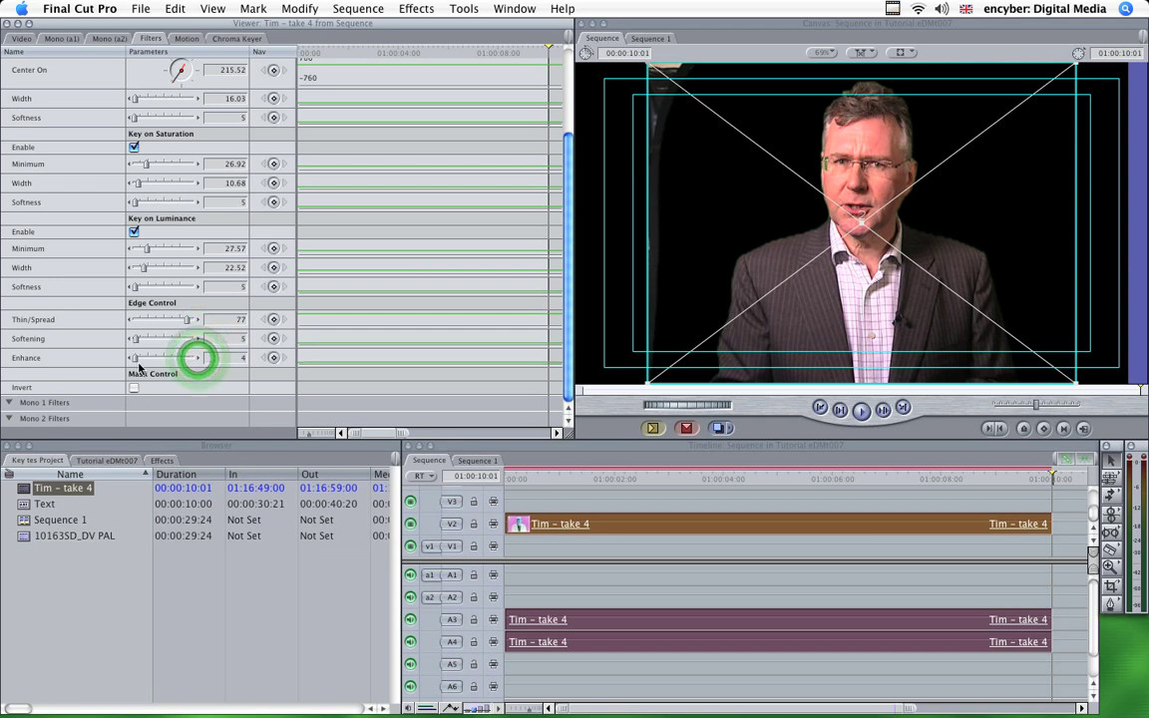
left_click(137, 360)
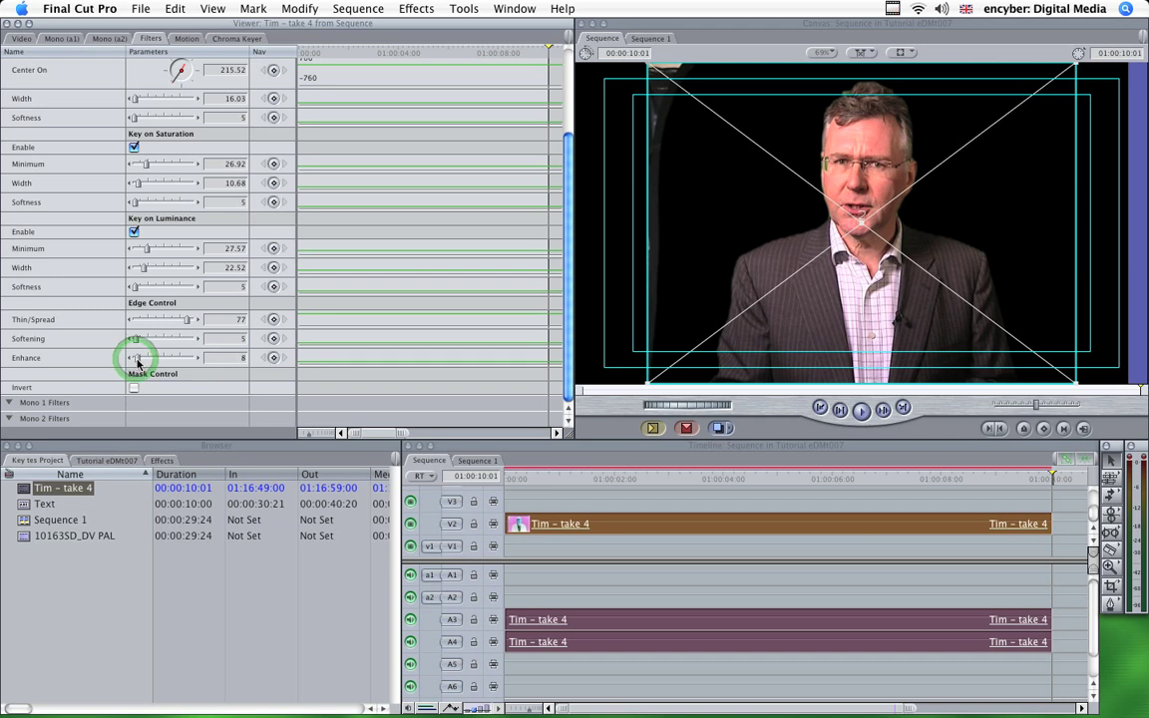
left_click(137, 361)
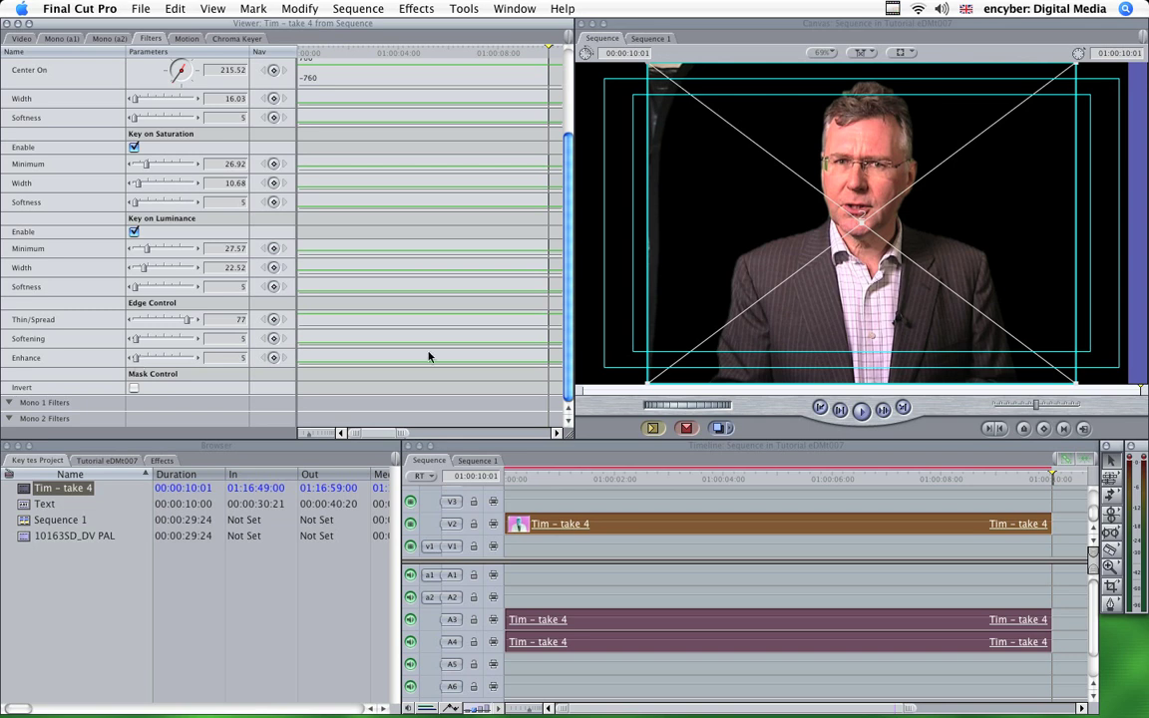
Switch the canvas background to Checkerboard 1
left_click(213, 10)
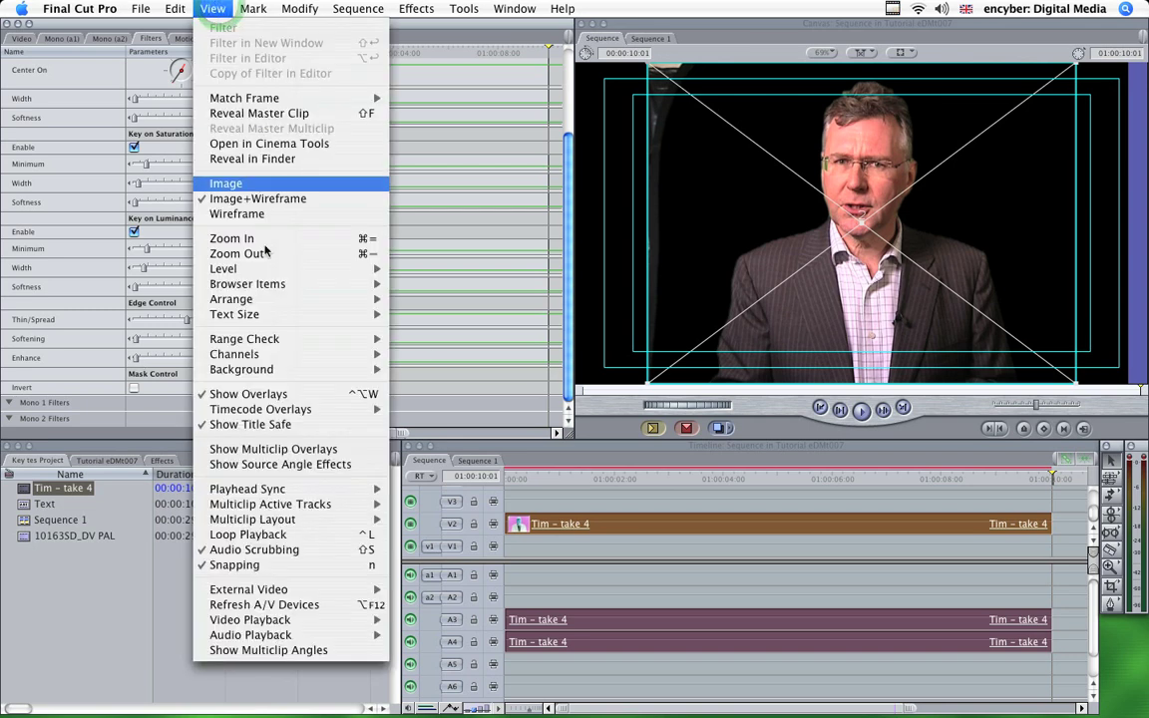
mouse_move(315, 375)
left_click(424, 399)
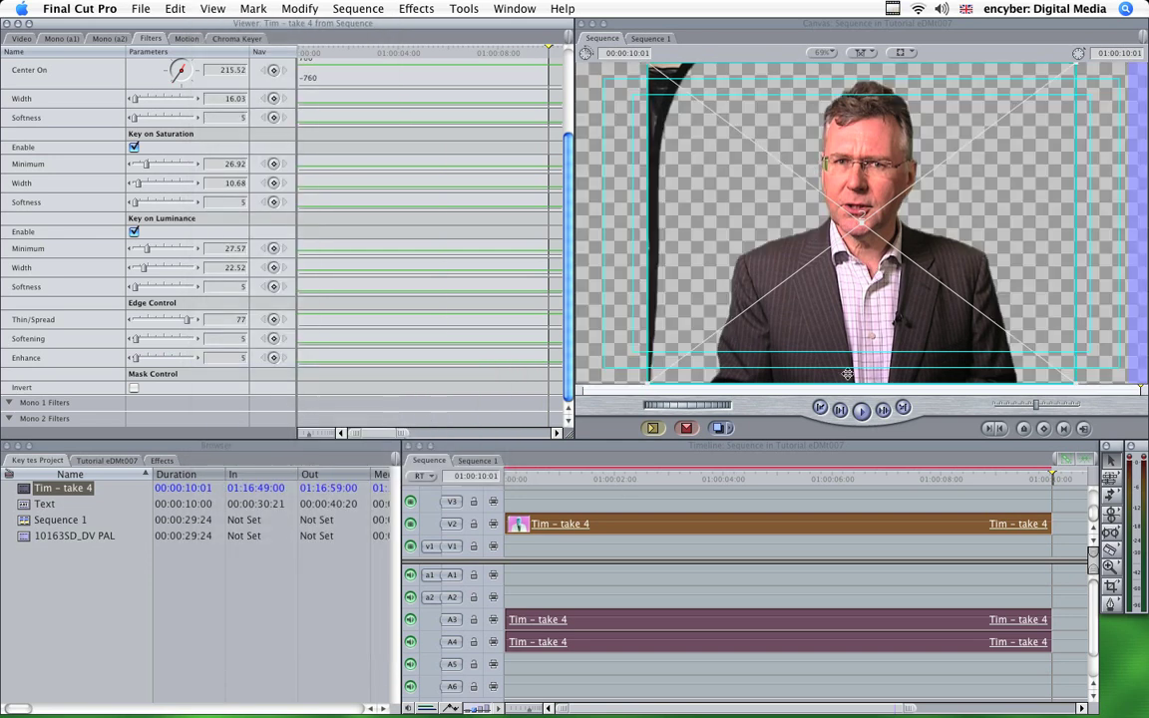
Inspect the key at 100% canvas zoom, then return to Fit to Window
left_click(822, 54)
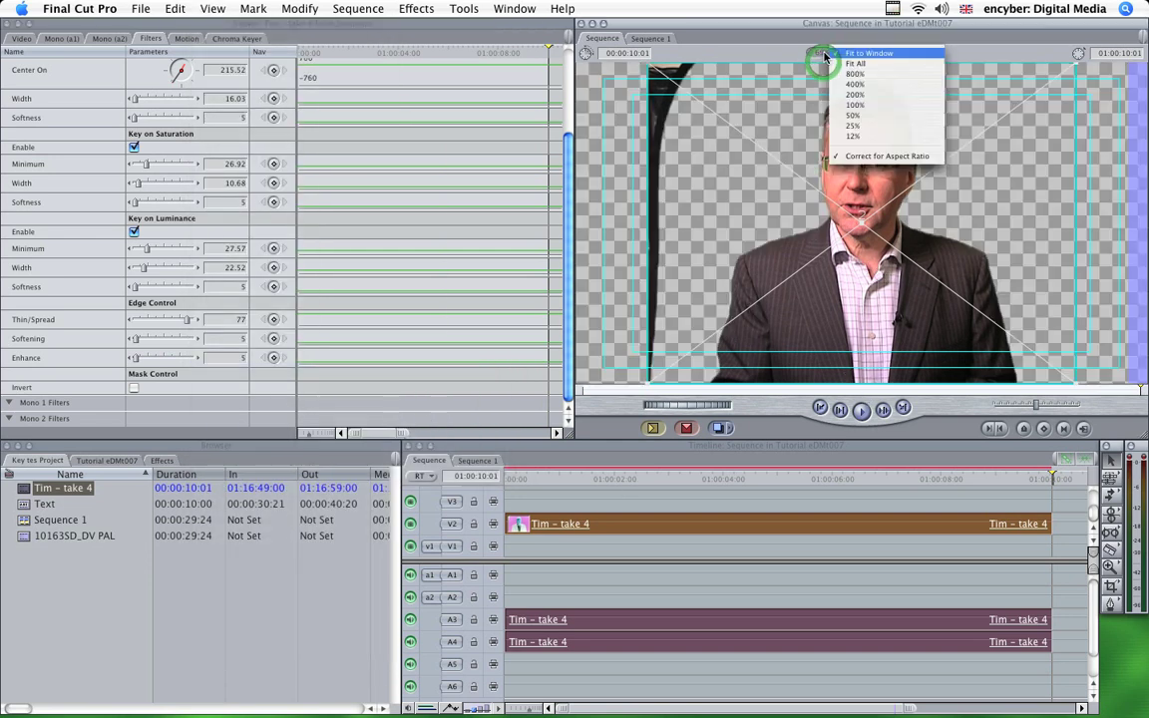
left_click(889, 106)
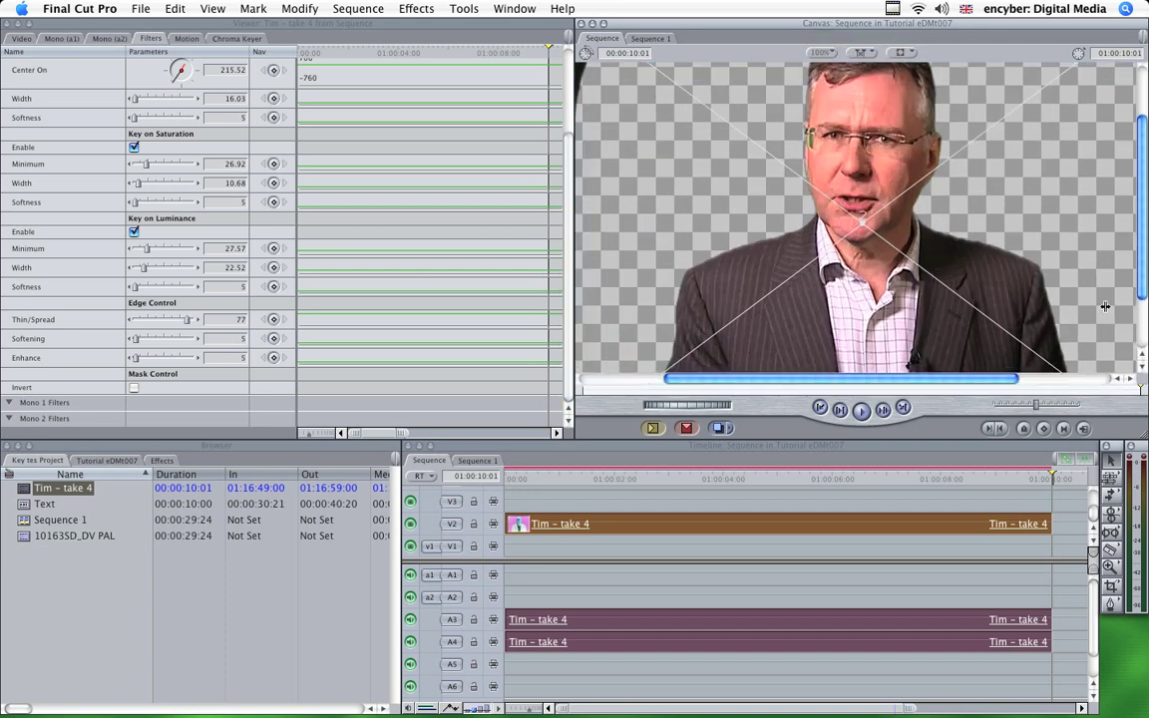
mouse_move(1144, 240)
left_mouse_down()
mouse_move(1144, 196)
mouse_move(1146, 298)
mouse_move(1145, 253)
left_mouse_up()
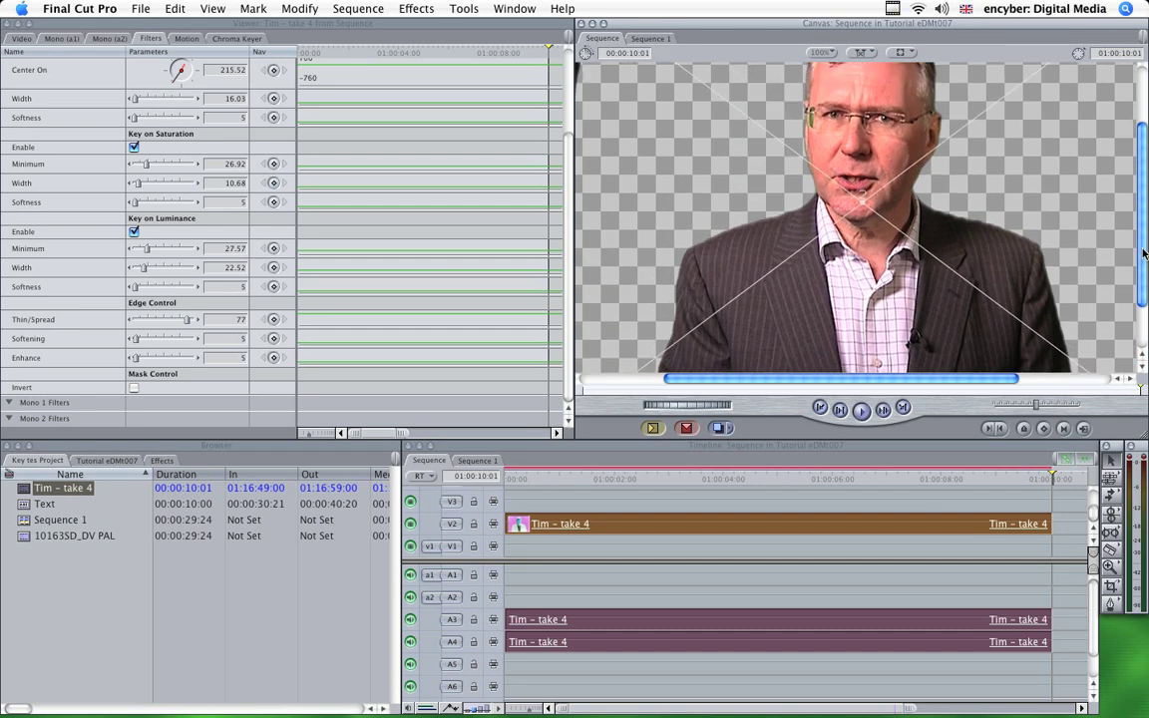
left_click(810, 55)
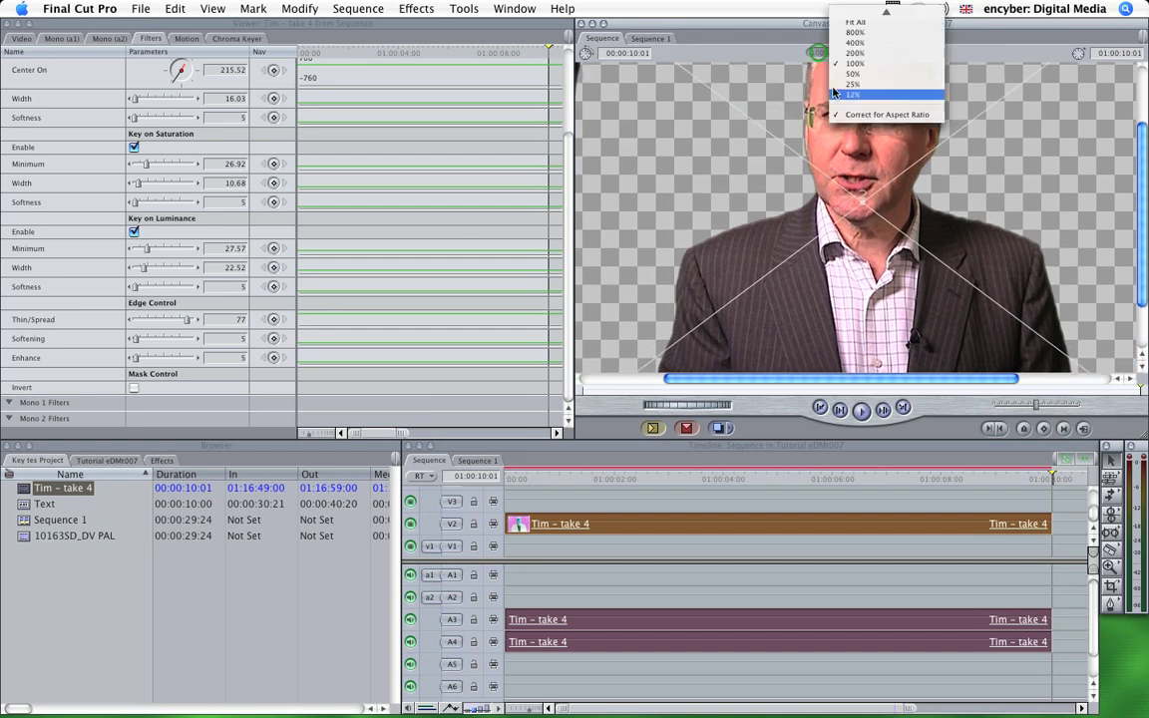
left_click(798, 14)
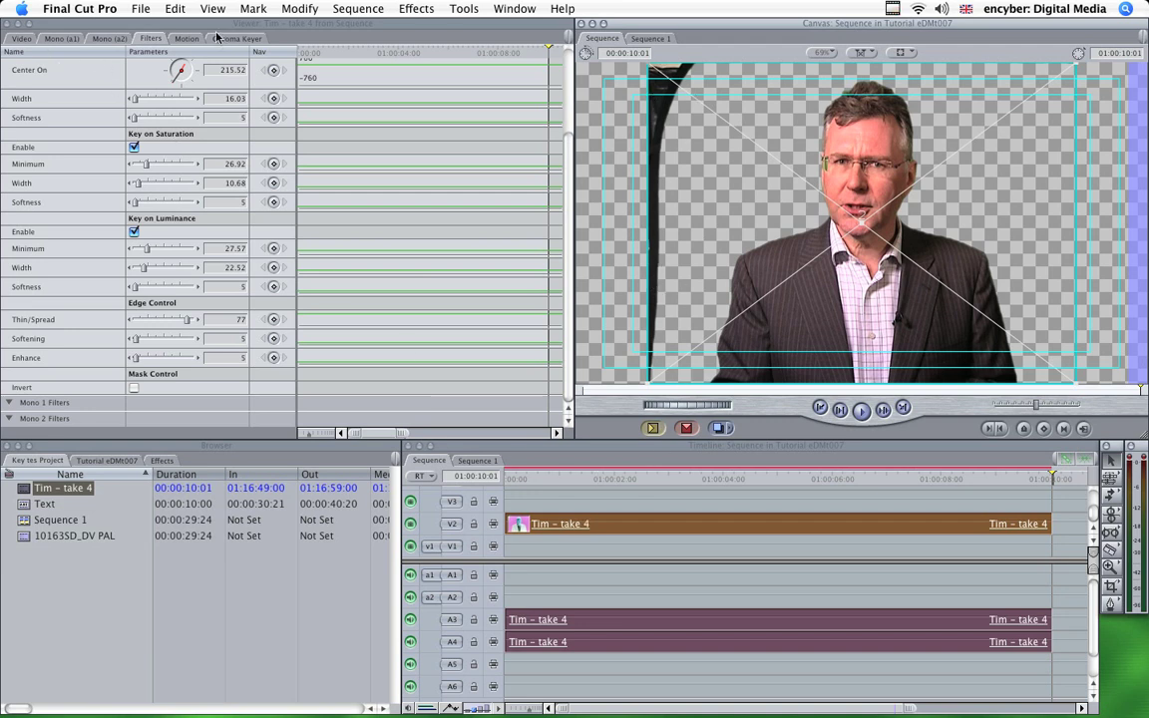
Crop the presenter 11 on the left and move him right to Center 116.65, 0
left_click(184, 38)
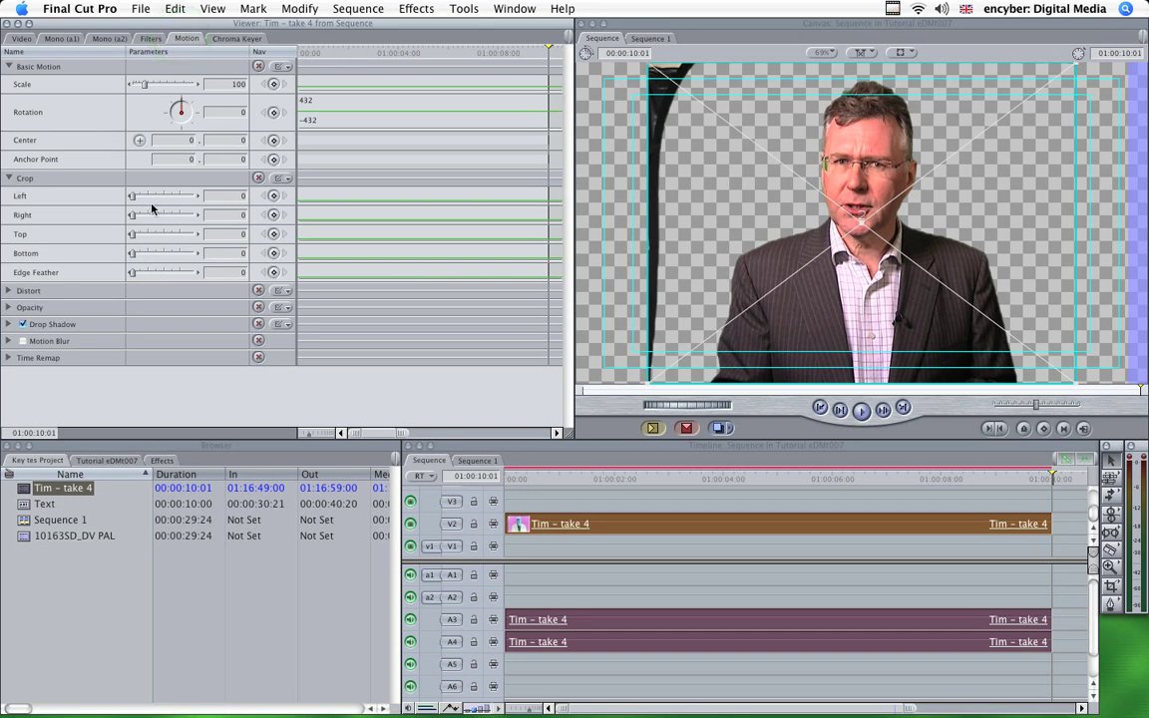
left_click_drag(196, 201, 198, 198)
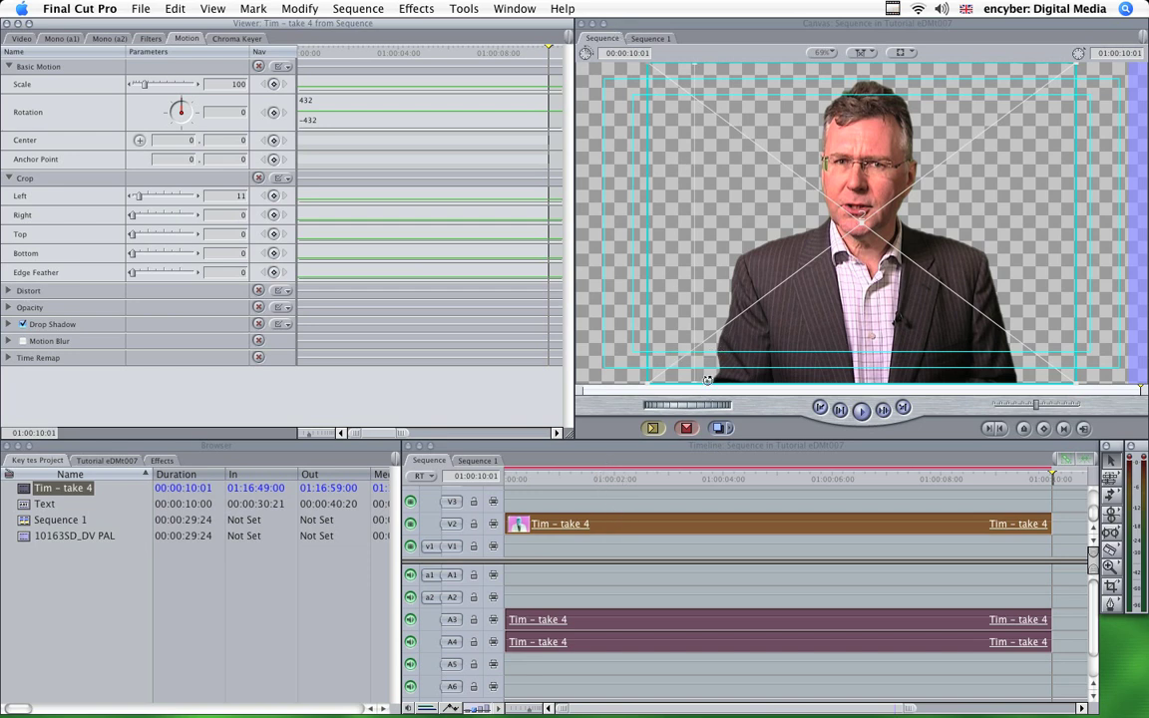
left_click_drag(560, 481, 1015, 480)
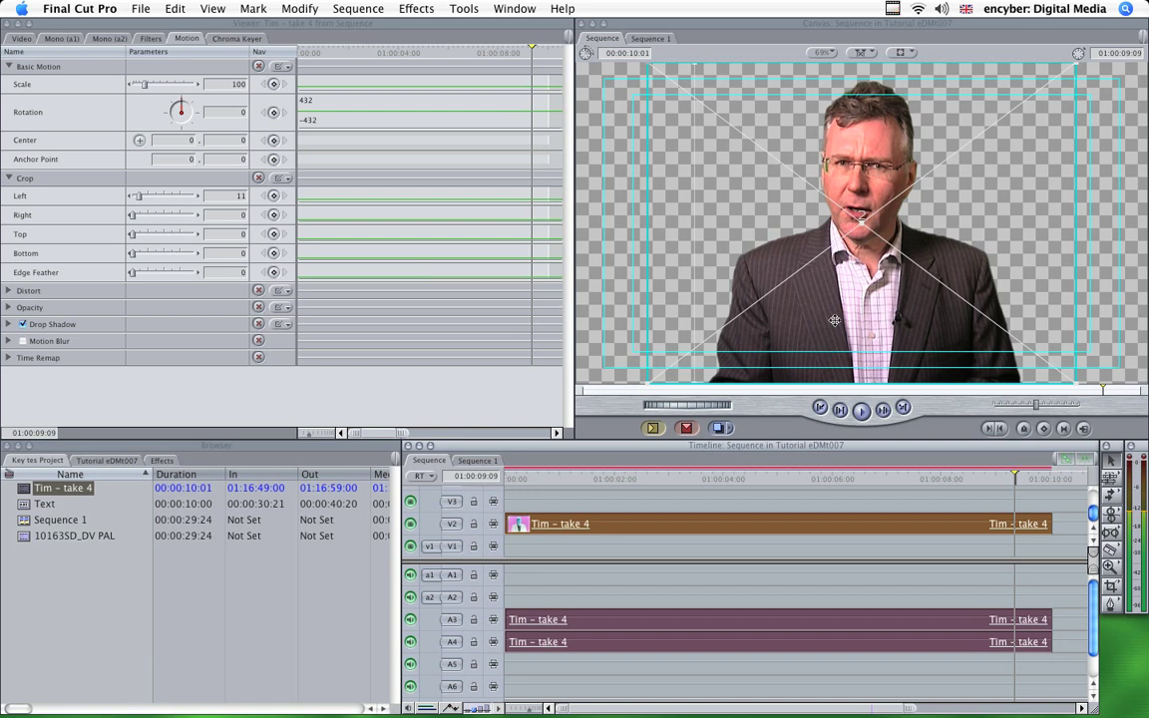
left_click_drag(852, 298, 945, 306)
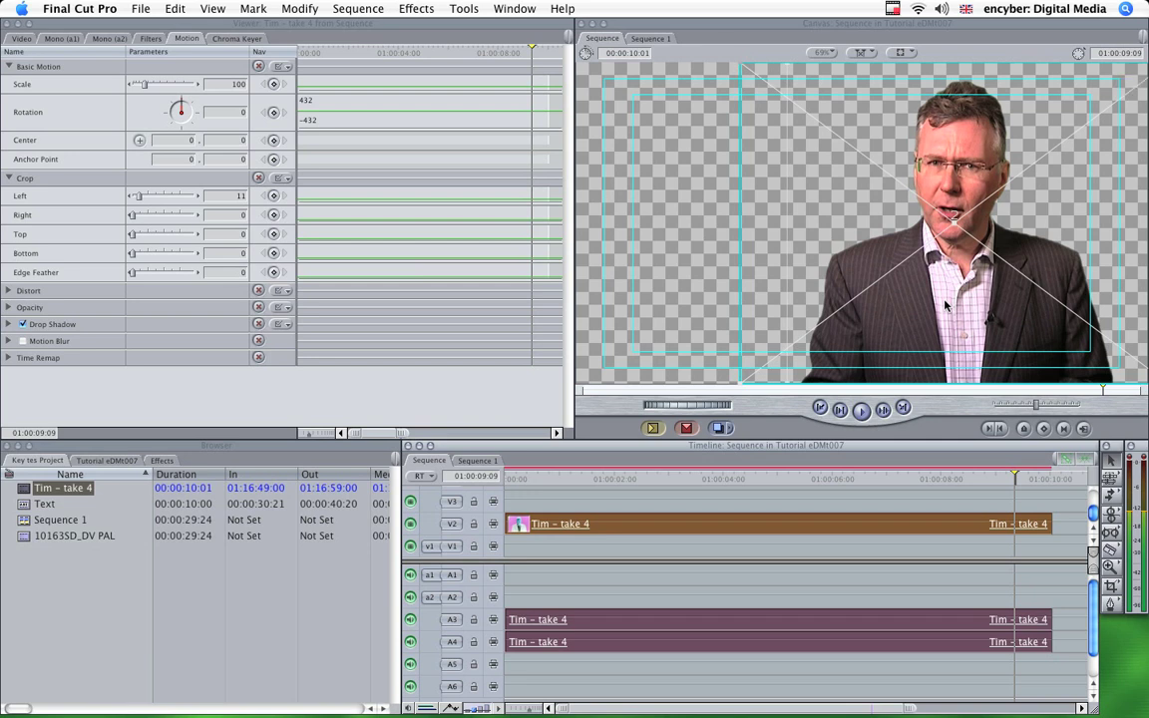
left_click(945, 304)
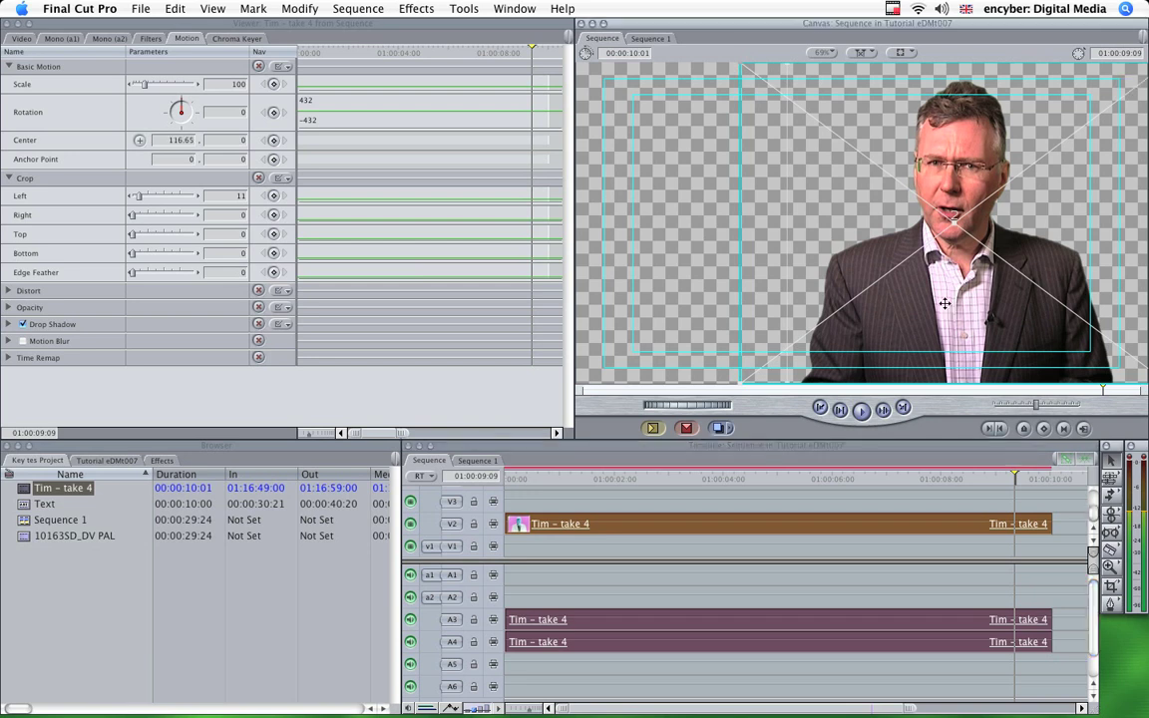
Set the canvas background back to Black
left_click(211, 8)
mouse_move(279, 370)
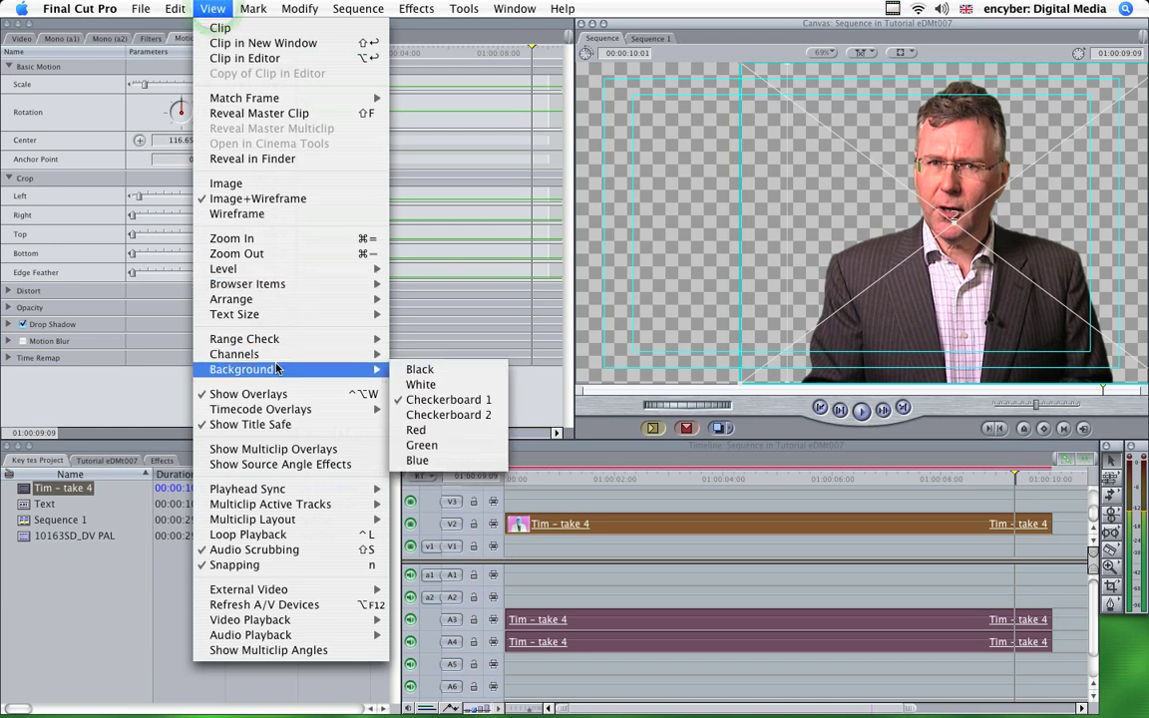
left_click(427, 369)
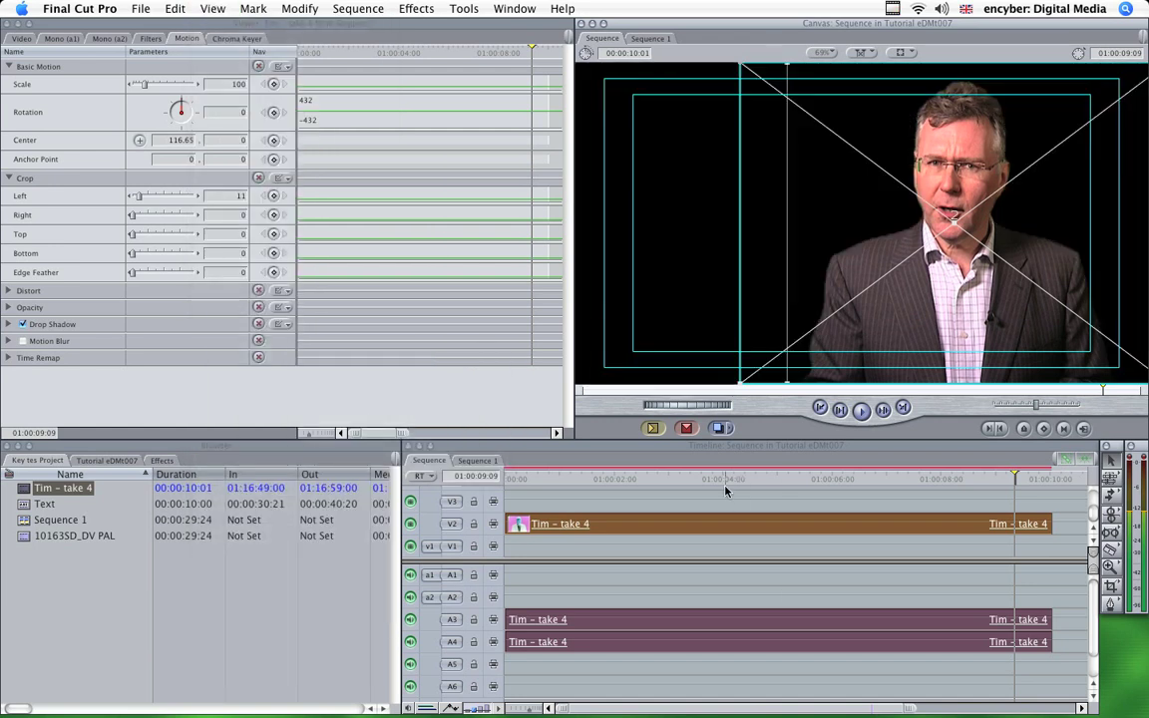
Put 10163SD_DV PAL on V1 and trim its out point to the presenter clip's end
left_click(724, 449)
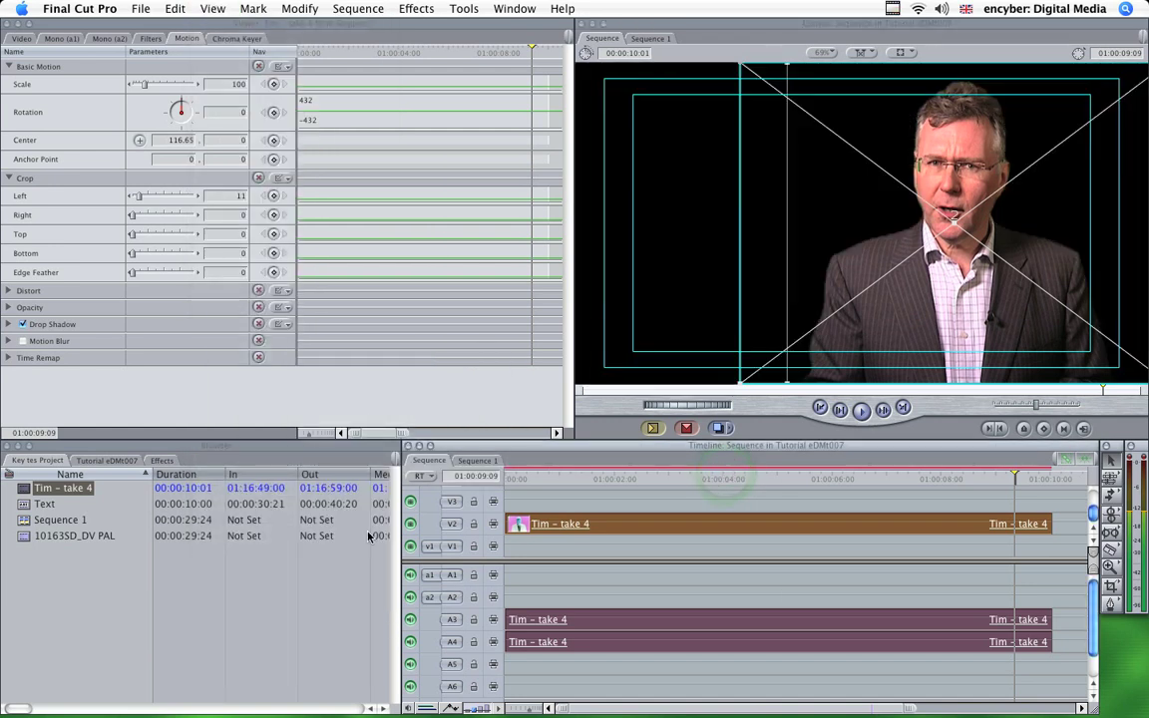
left_click_drag(25, 546, 526, 549)
left_click_drag(938, 546, 859, 547)
left_click(591, 478)
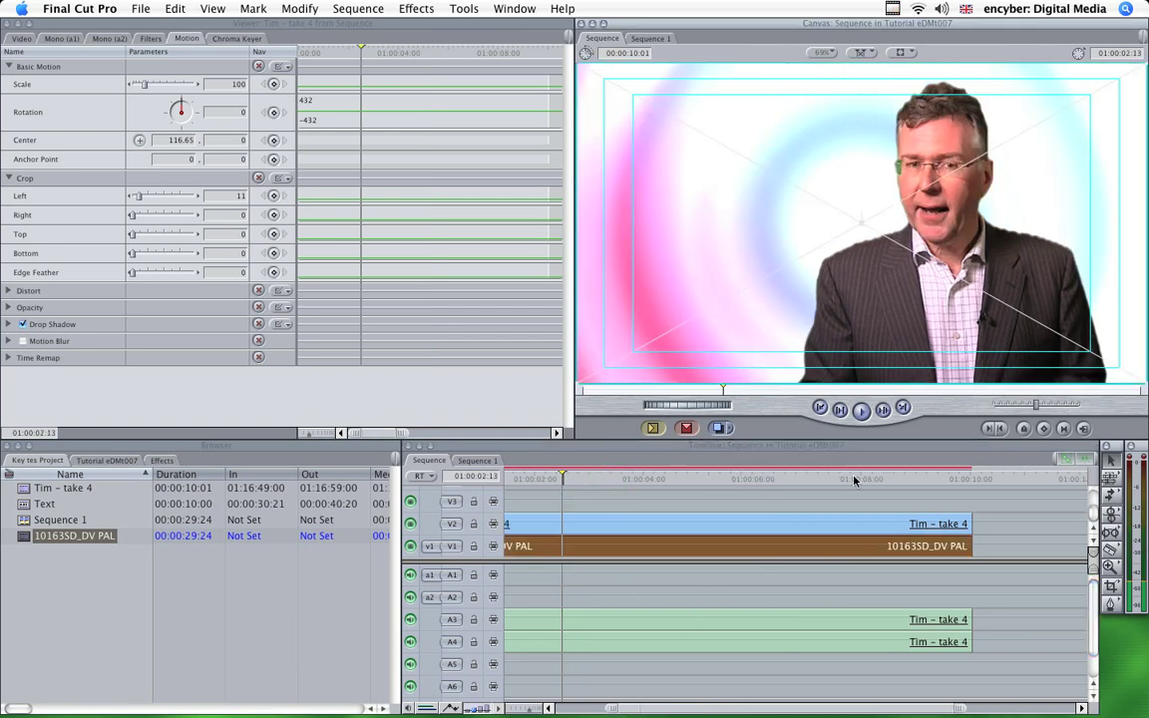
left_click(666, 528)
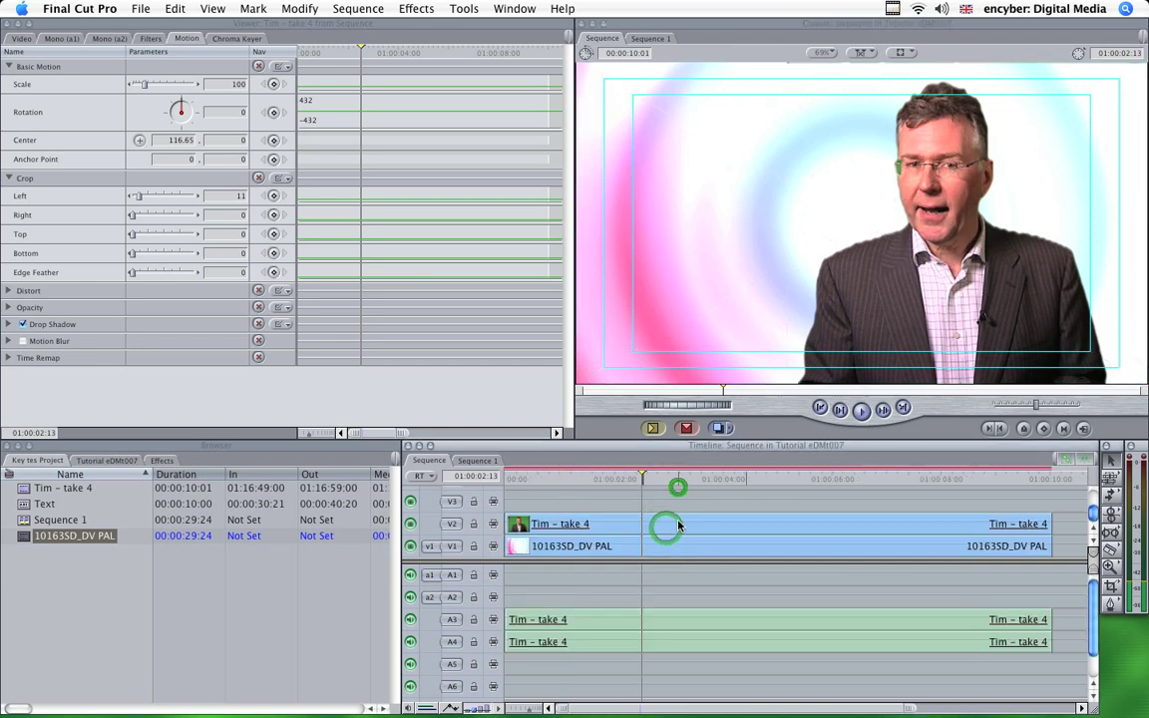
At 100% canvas zoom, sample the green fringe into the presenter's Chroma Keyer to widen its ranges
left_click(679, 524)
double_click(678, 526)
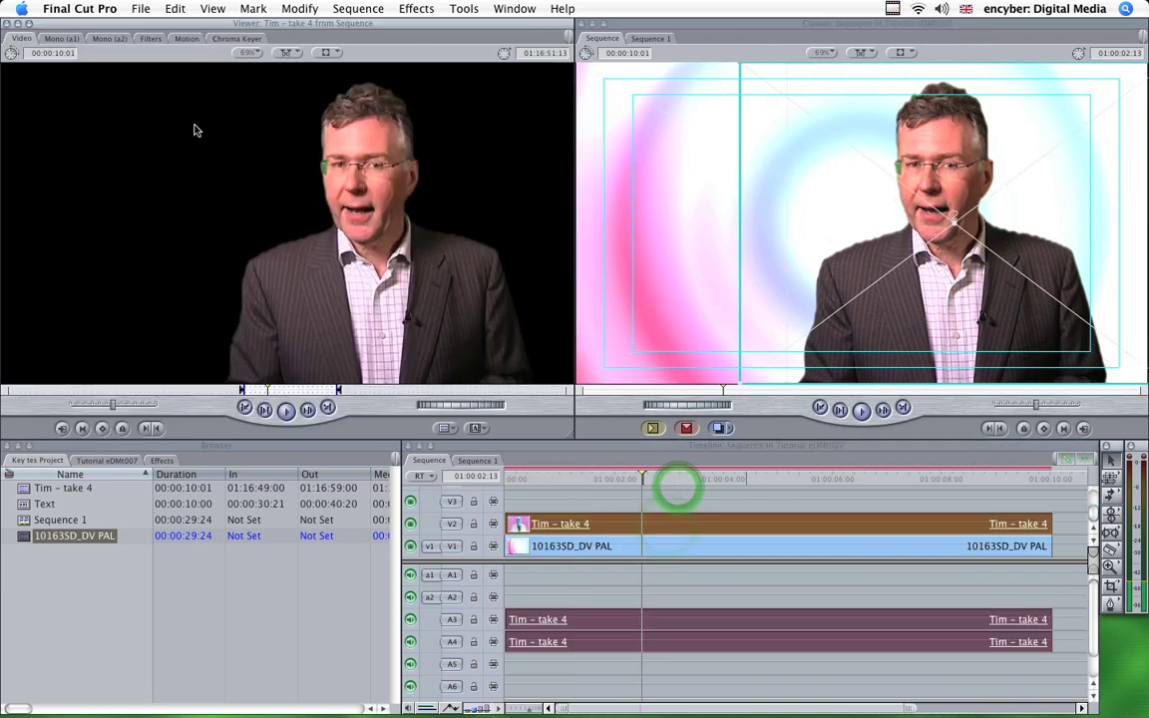
left_click(237, 38)
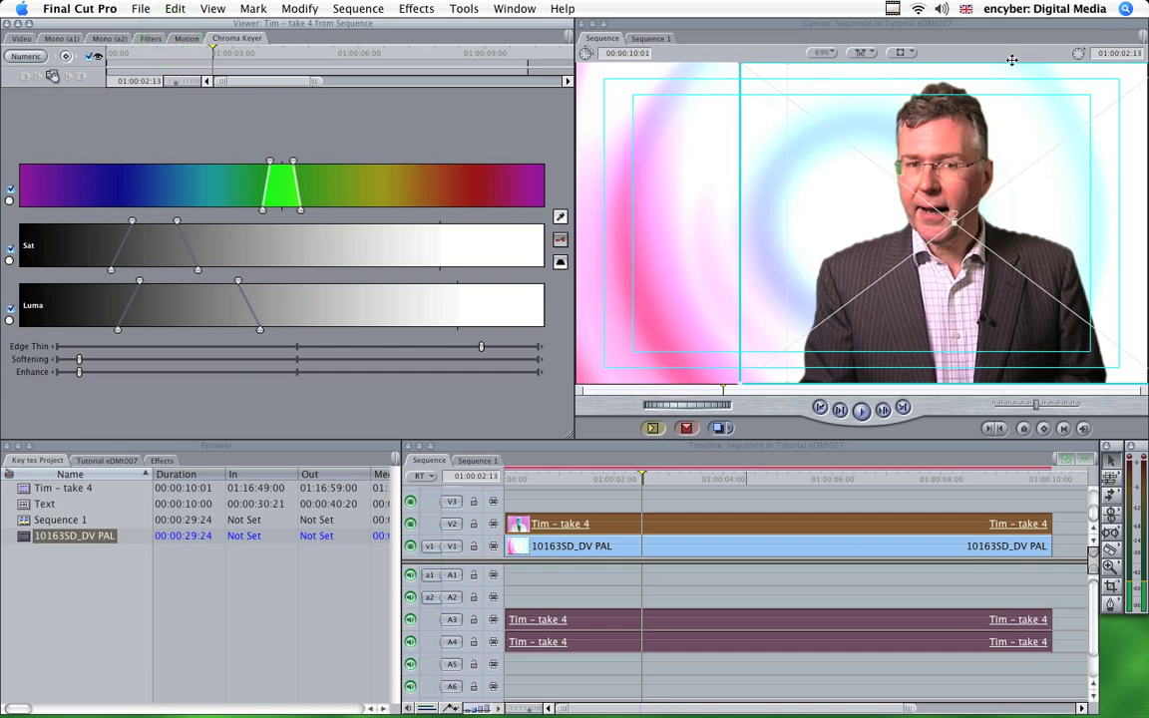
left_click(824, 52)
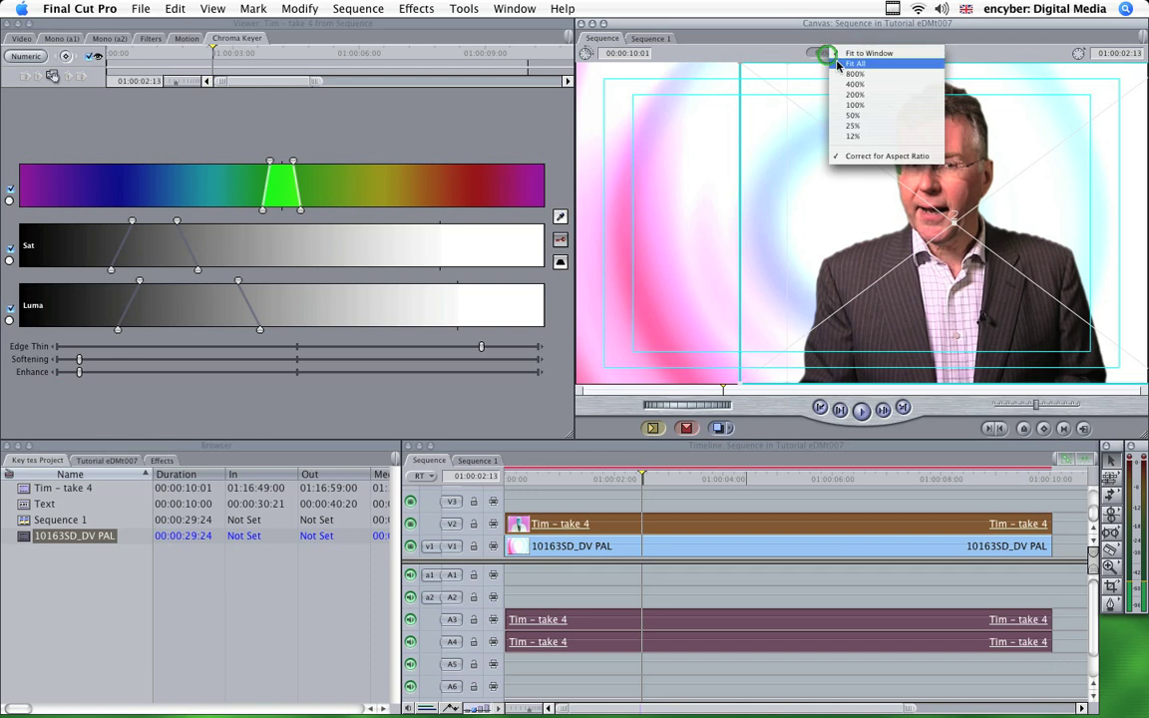
left_click(856, 105)
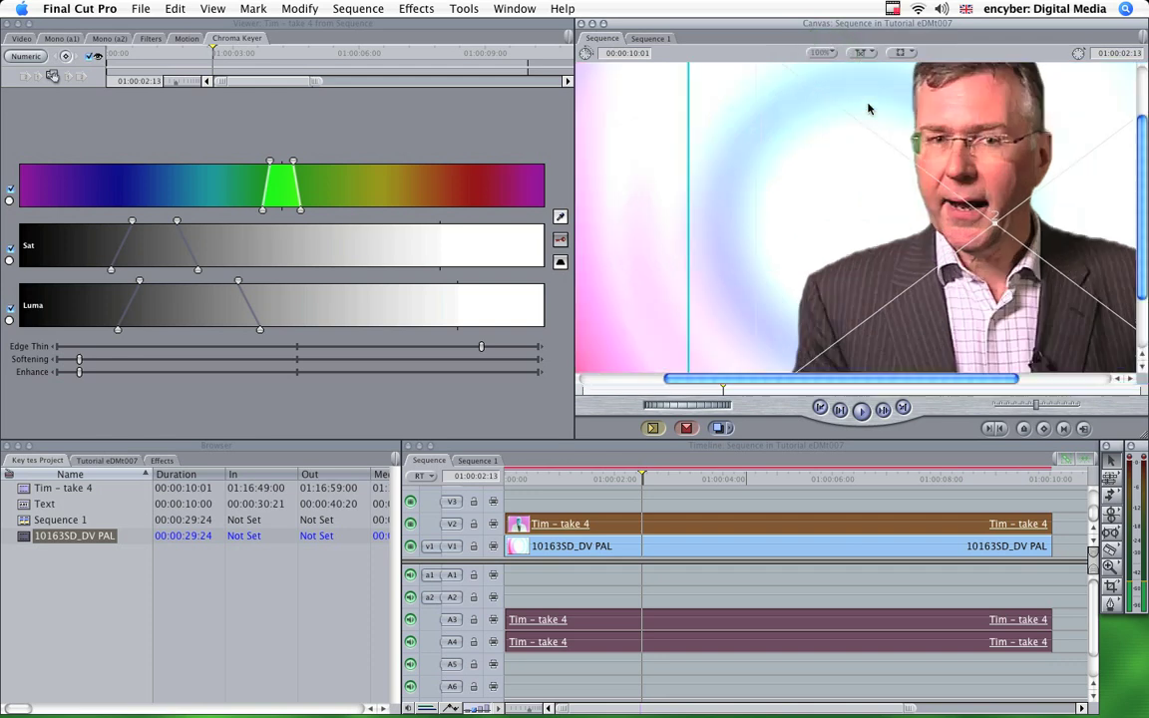
left_click(560, 219)
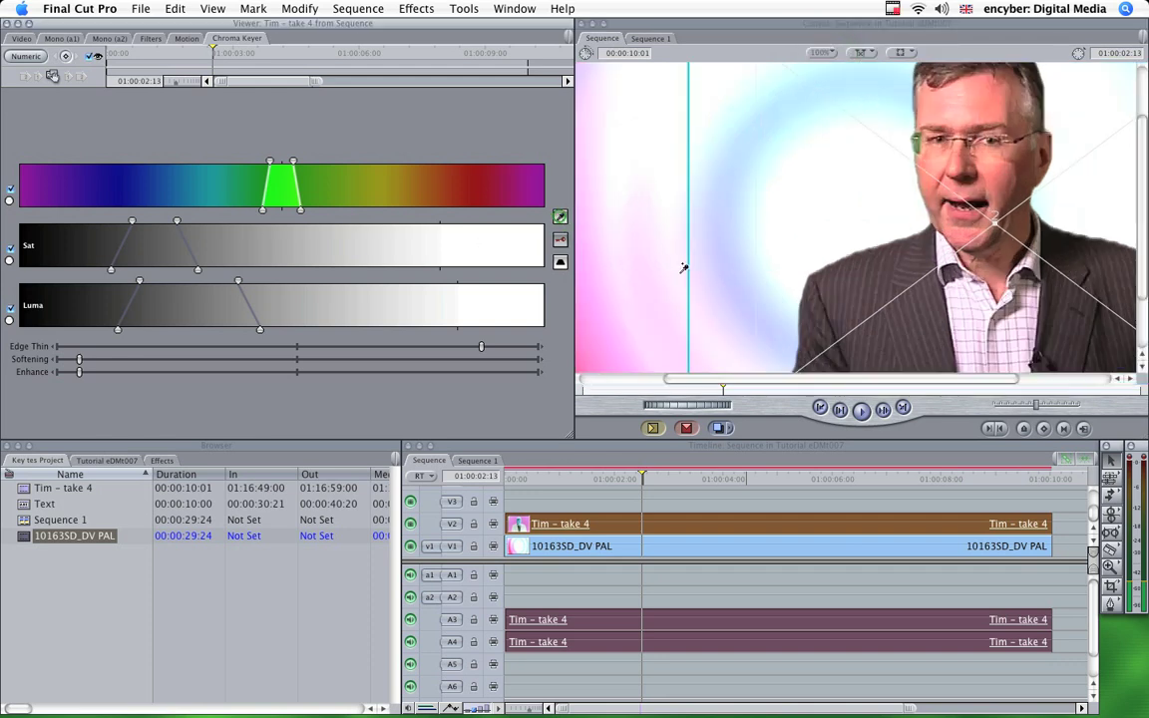
left_click(919, 140, "shift")
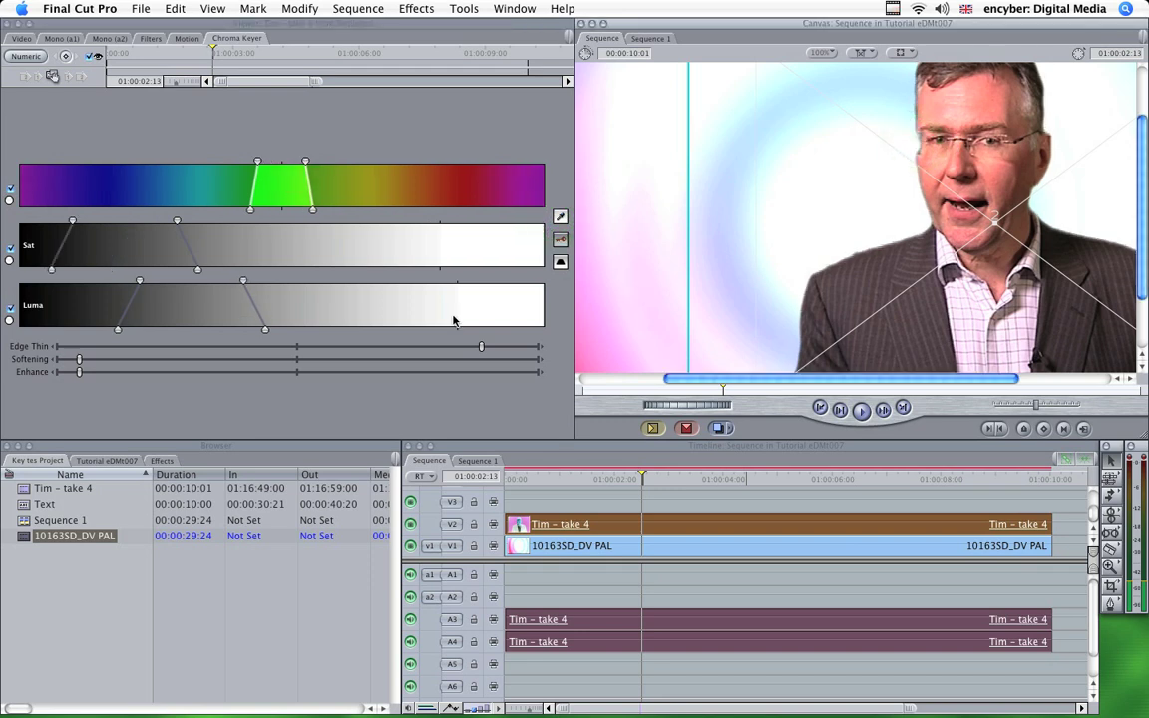
Lower Chroma Keyer Thin/Spread to 36 and Softening to 3, then play back the sequence
left_click(151, 38)
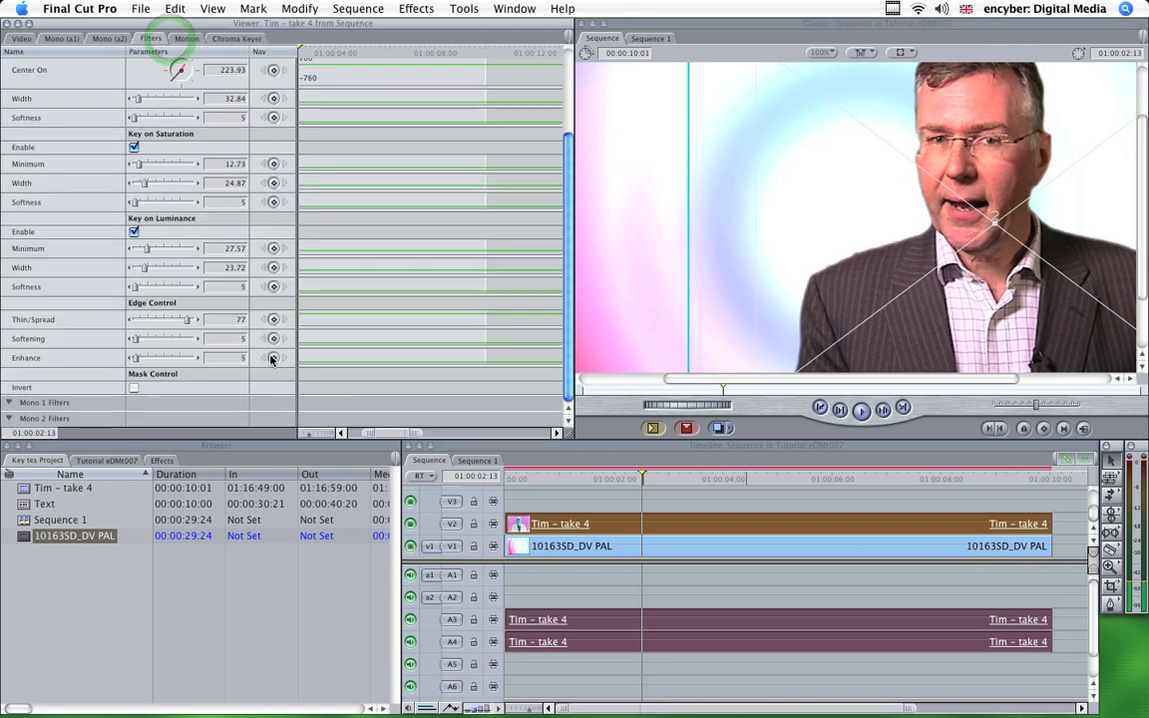
left_click(129, 320)
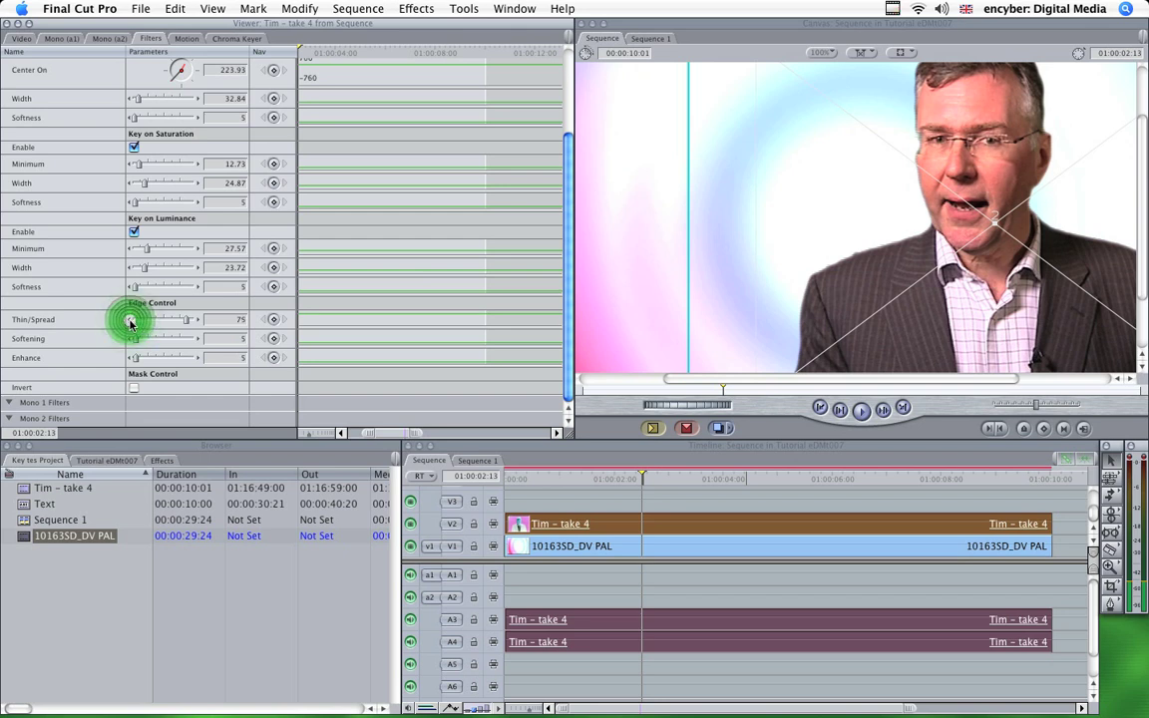
mouse_move(175, 320)
left_mouse_down()
mouse_move(160, 323)
mouse_move(167, 331)
left_mouse_up()
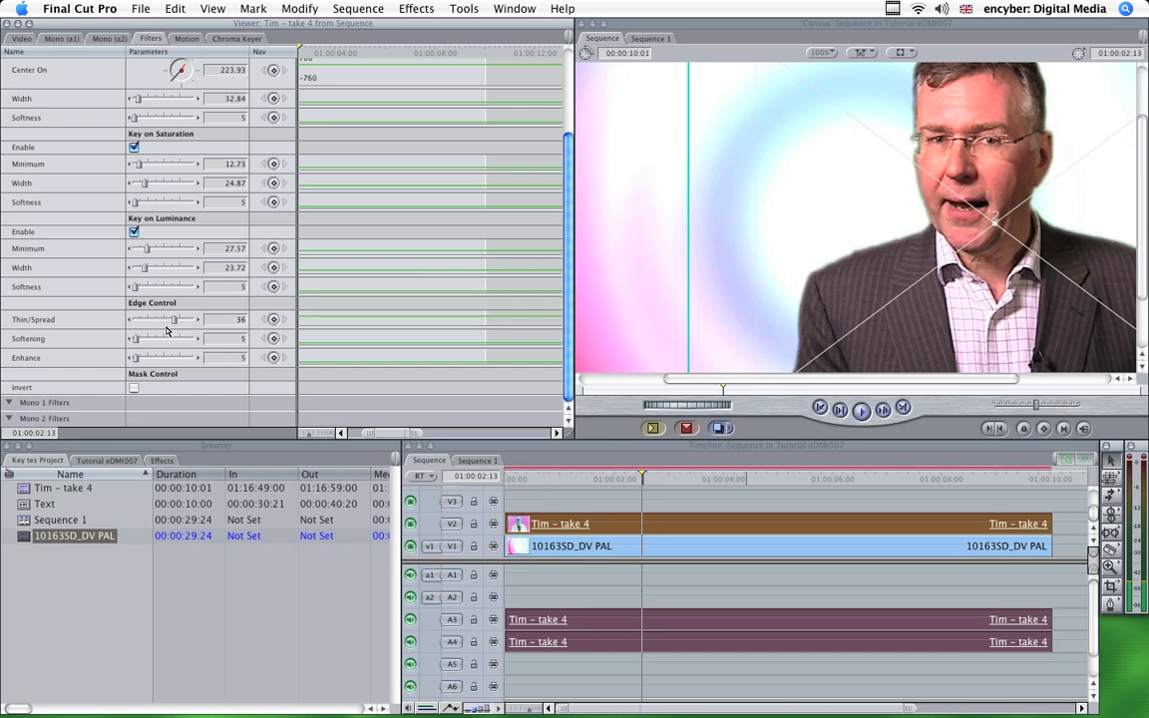
left_click(129, 340)
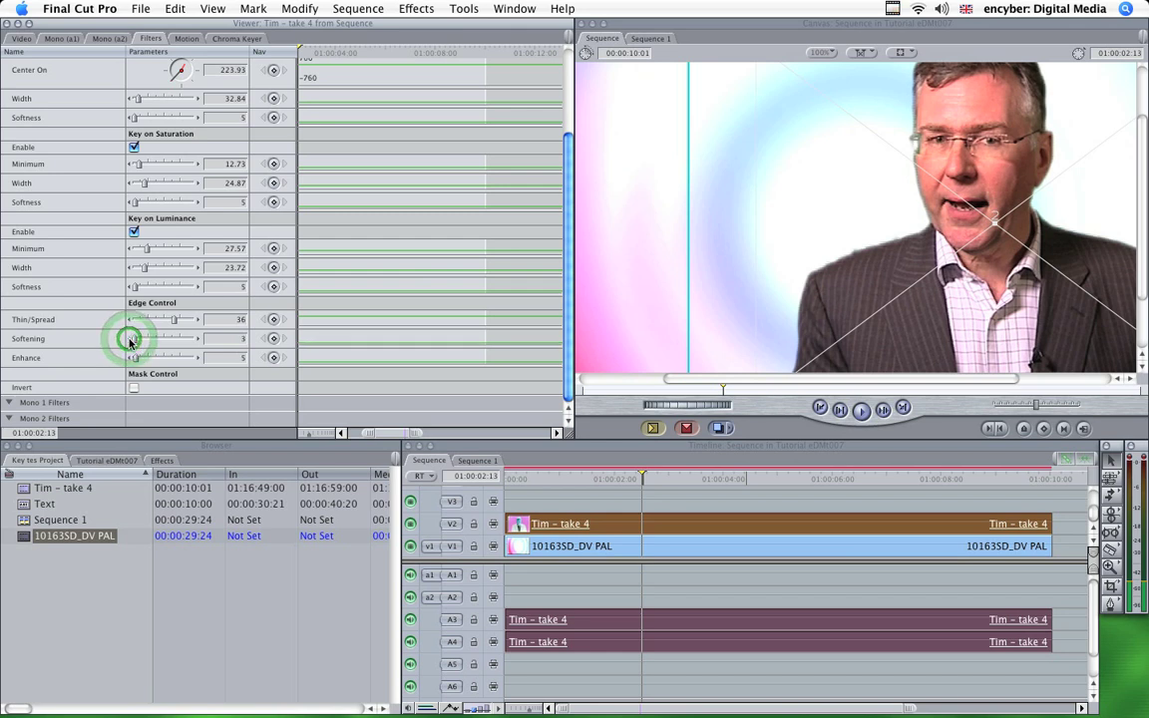
key("space")
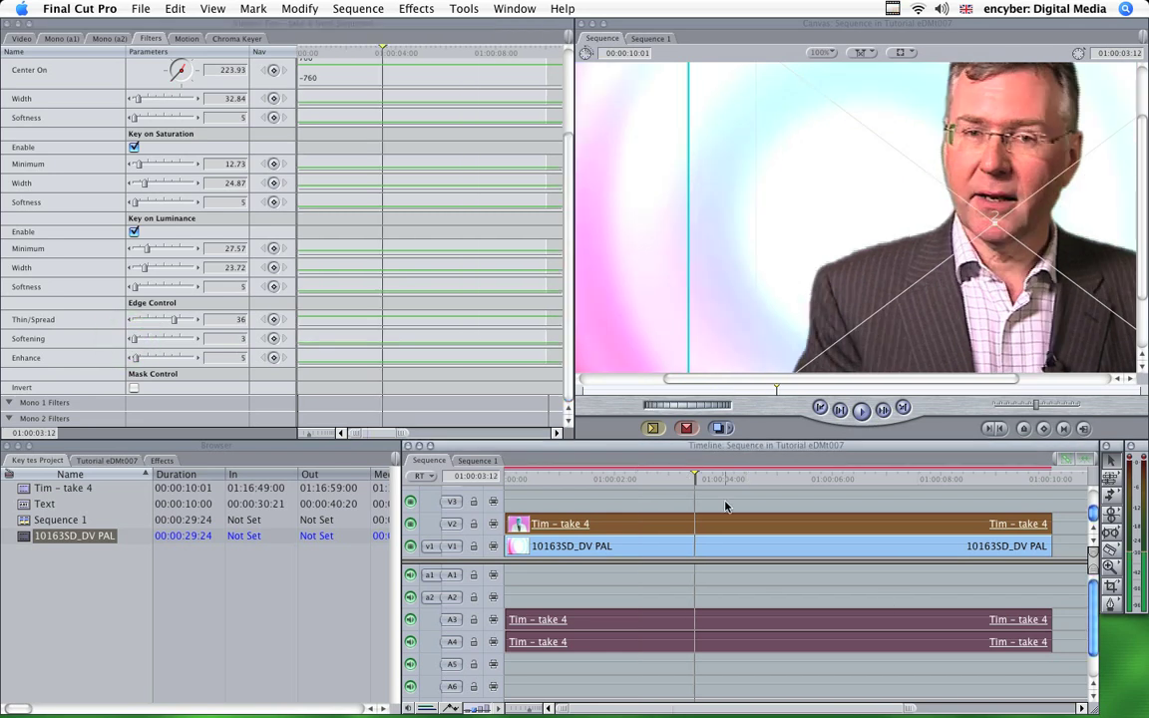
left_click(467, 9)
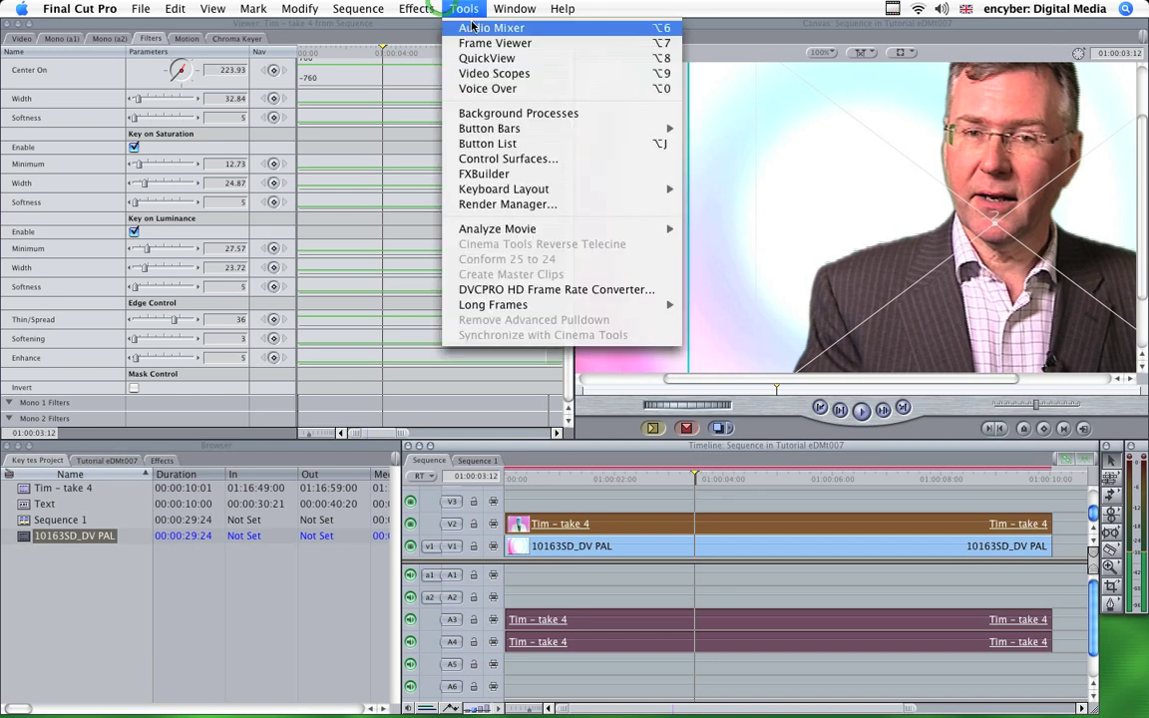
left_click(504, 57)
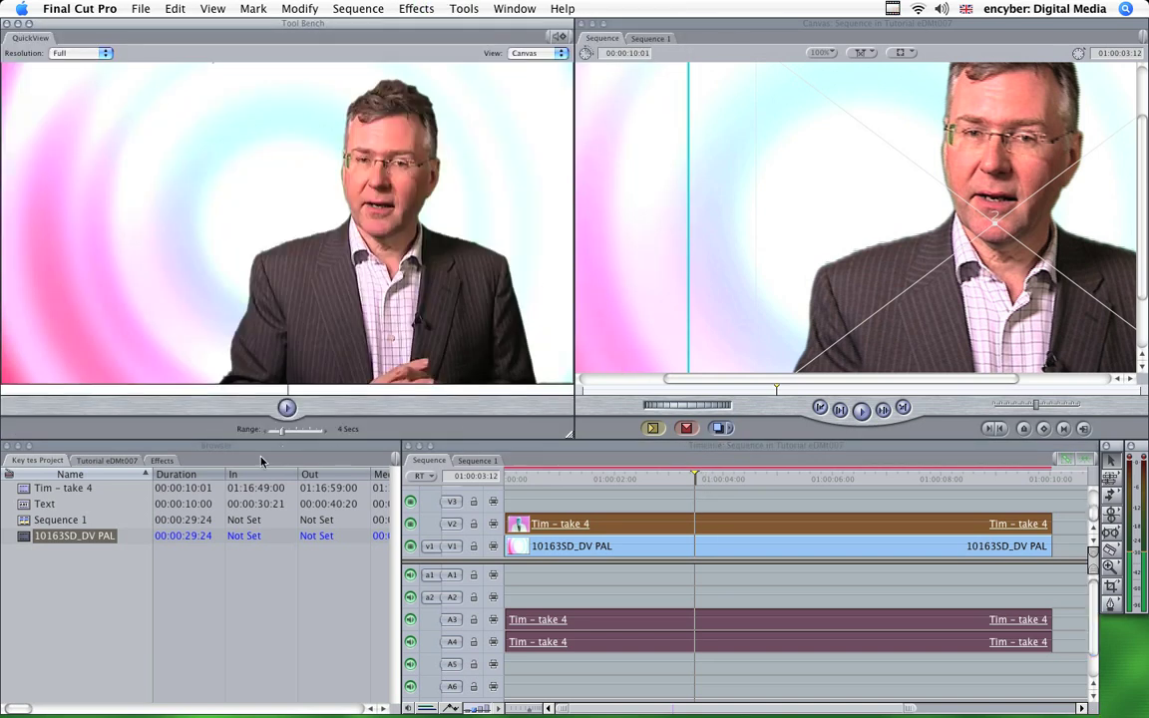
left_click(288, 409)
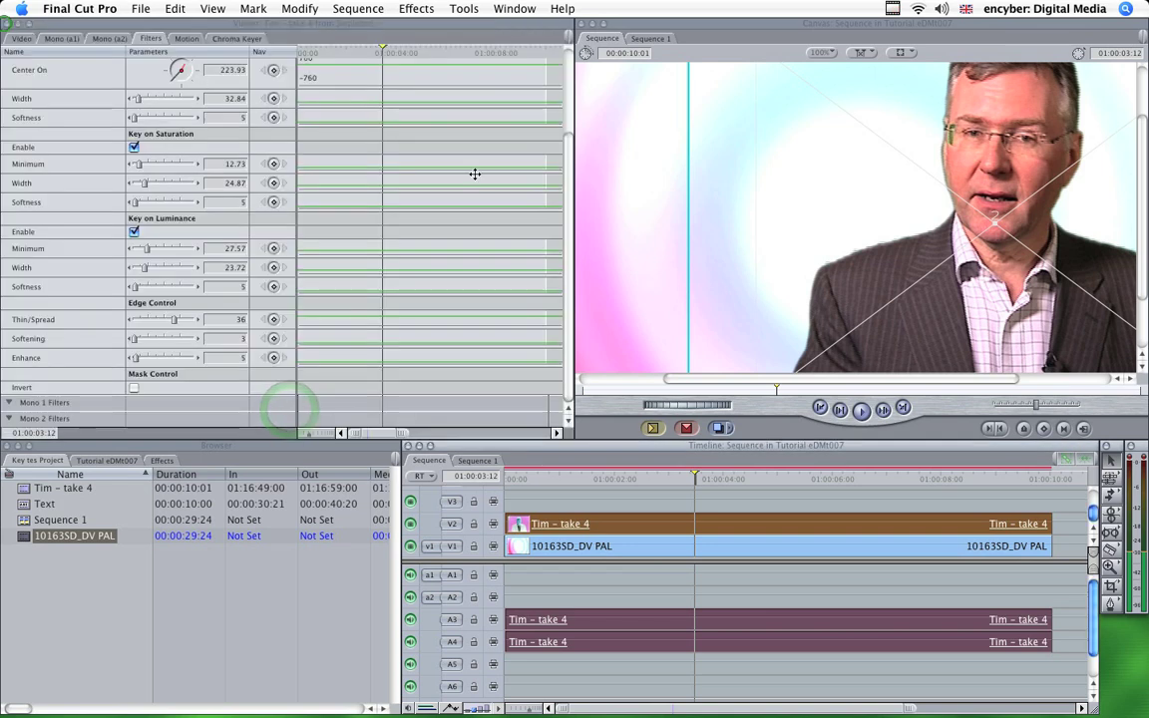
Close the Tool Bench and uncheck Show Title Safe in the Canvas View options
key("super+1")
left_click_drag(903, 379, 993, 379)
left_click_drag(1145, 258, 1145, 304)
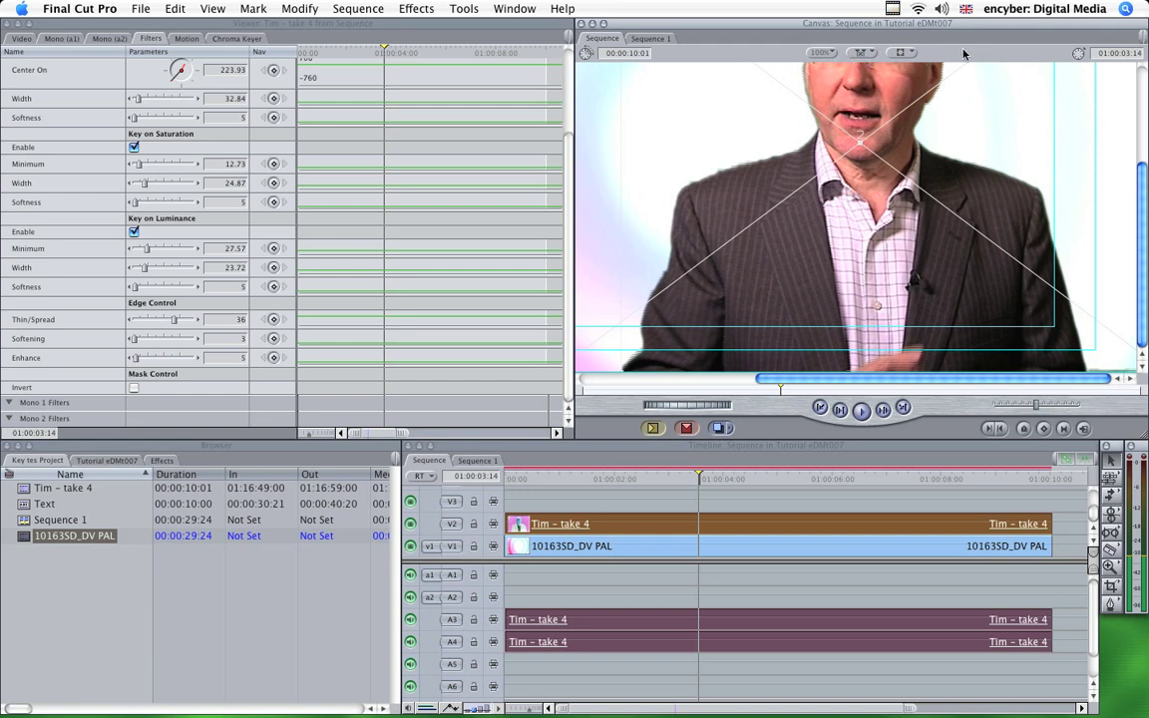
left_click(897, 53)
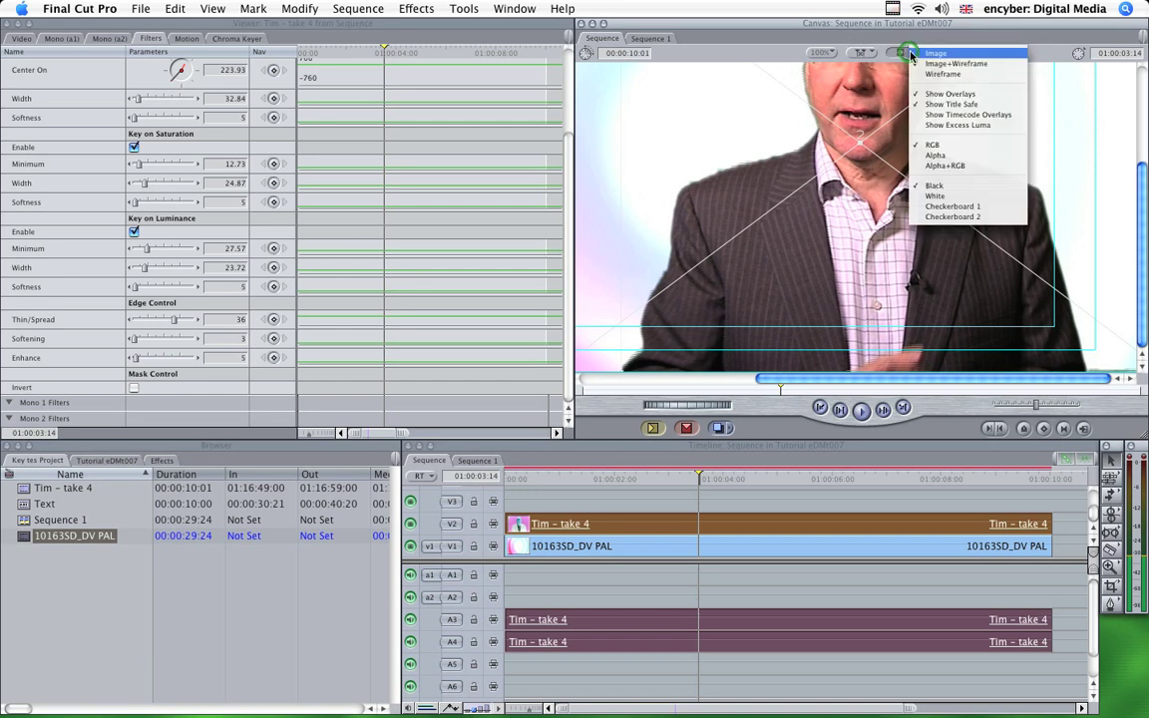
left_click(933, 105)
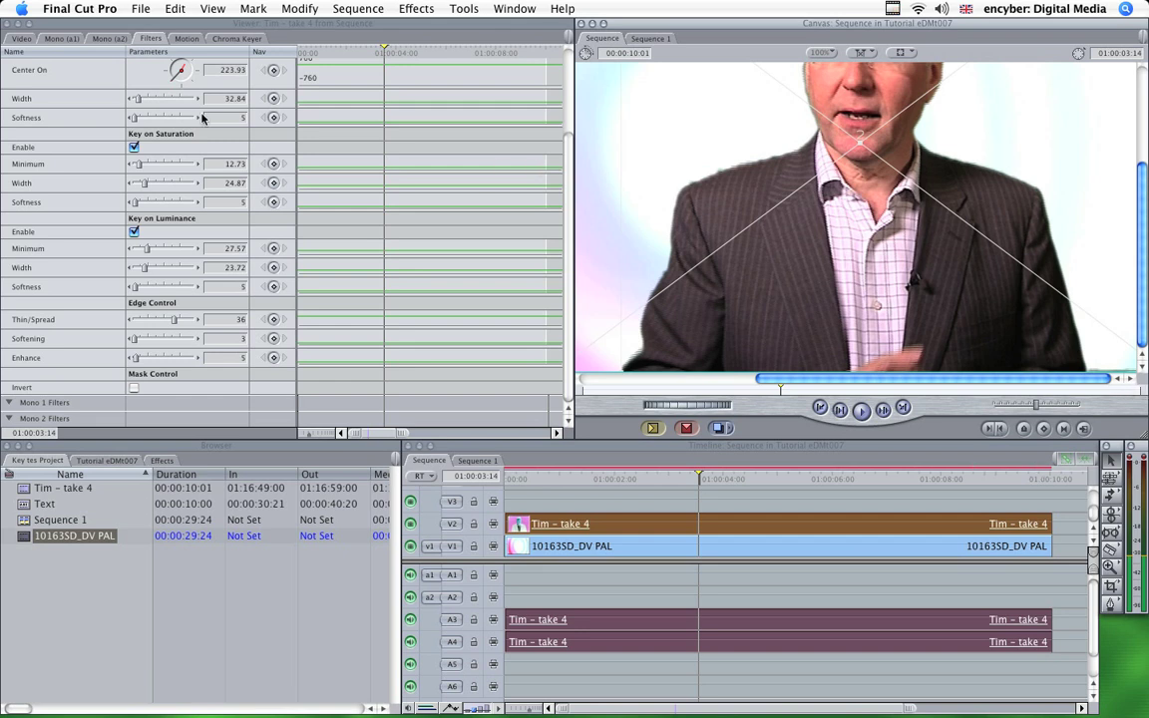
Sample leftover green background with the Chroma Keyer eyedropper in Image view, widening the key ranges
left_click(222, 40)
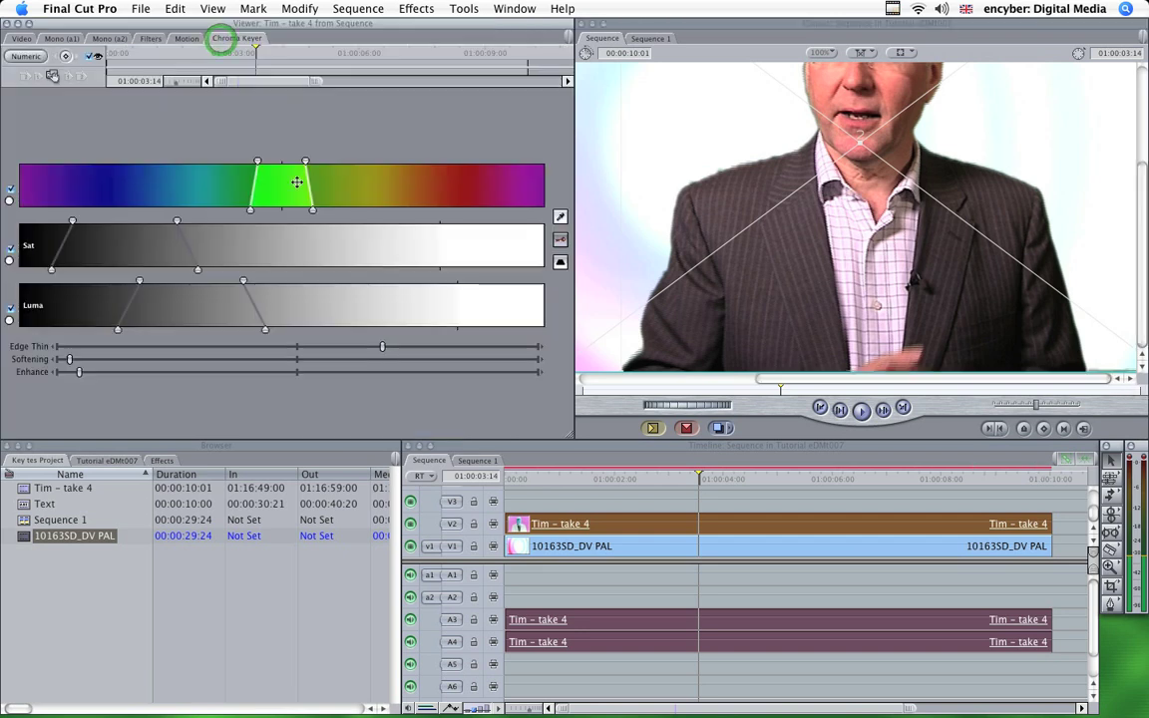
left_click(561, 217)
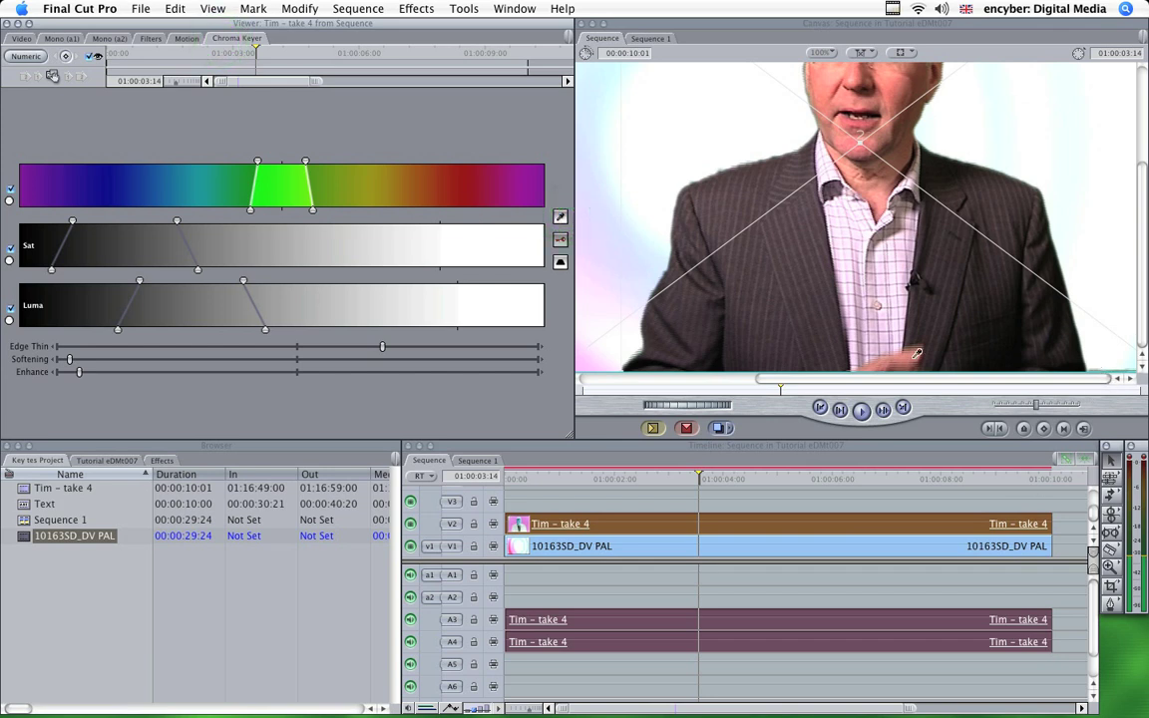
left_click(905, 52)
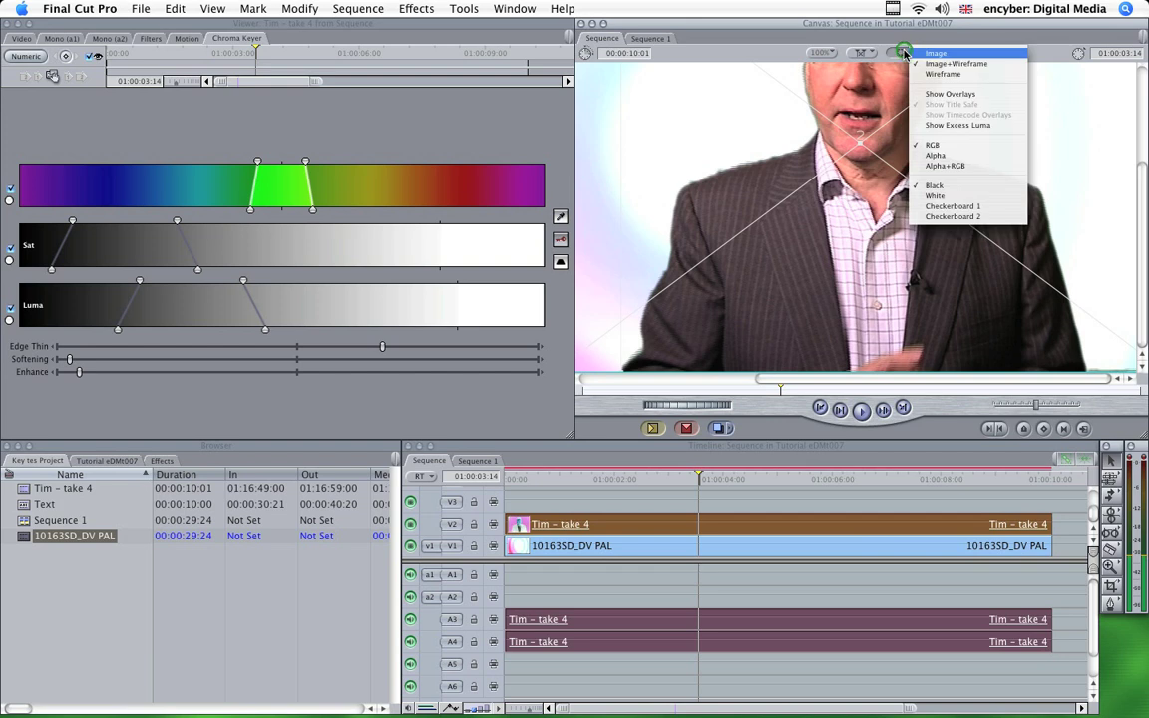
left_click(933, 50)
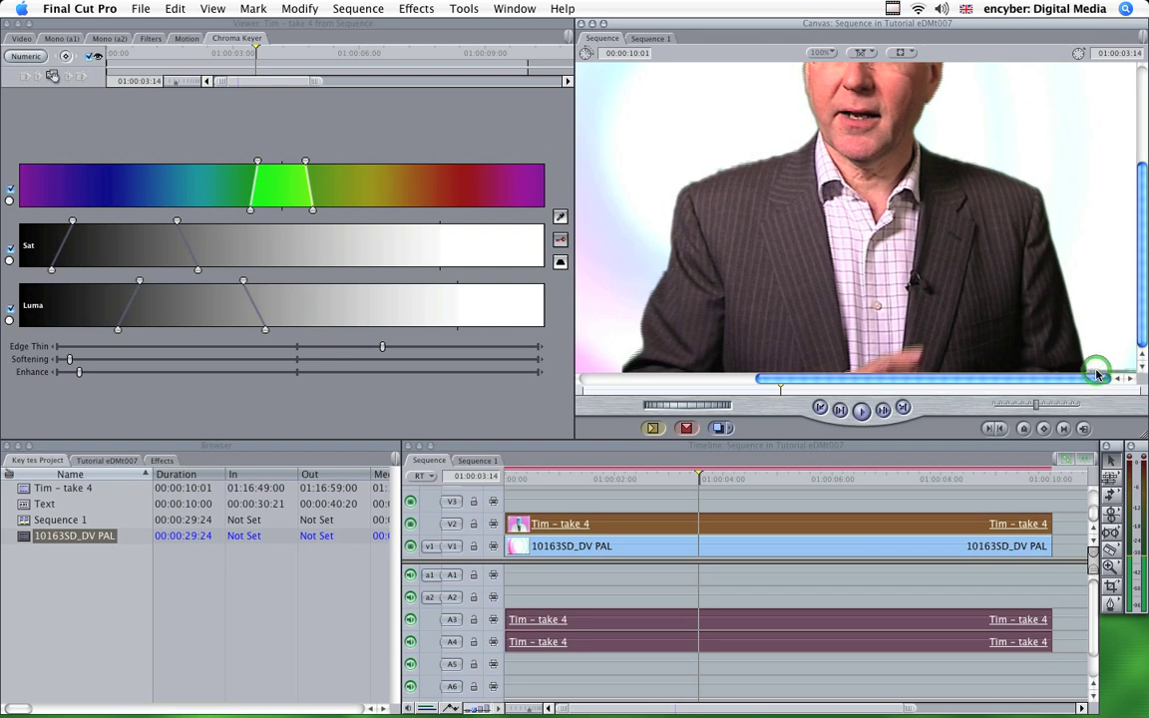
left_click(1098, 367)
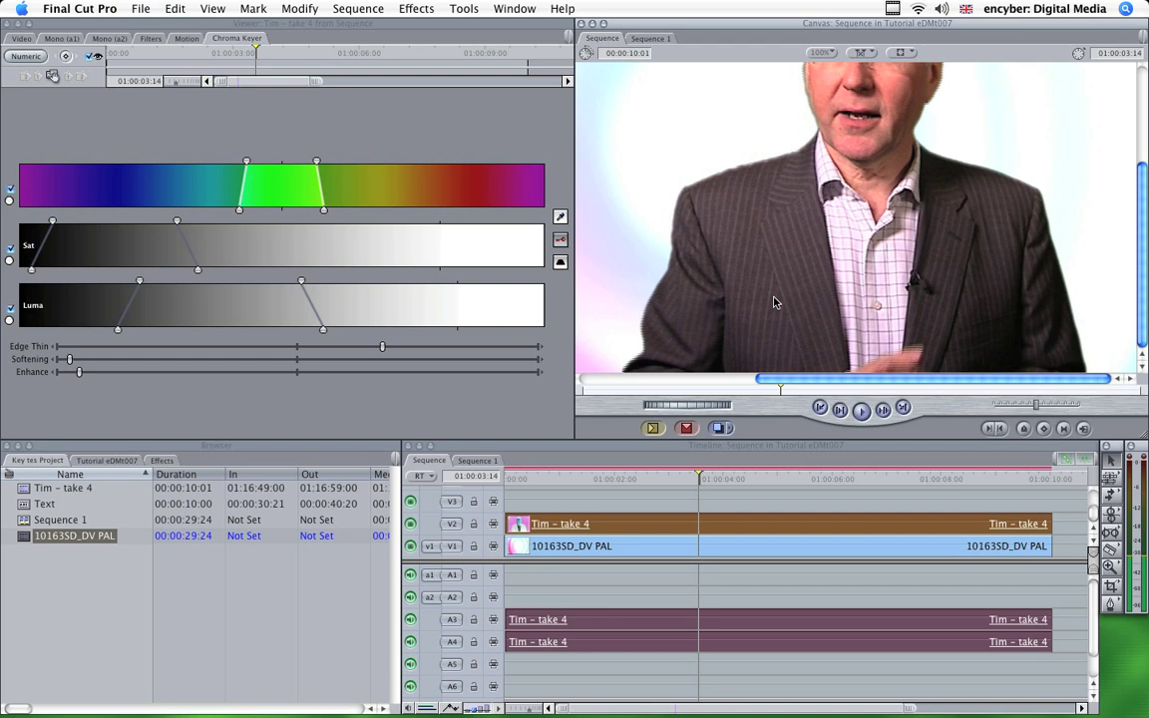
Set the Canvas zoom to Fit so the whole frame is visible
left_click(810, 53)
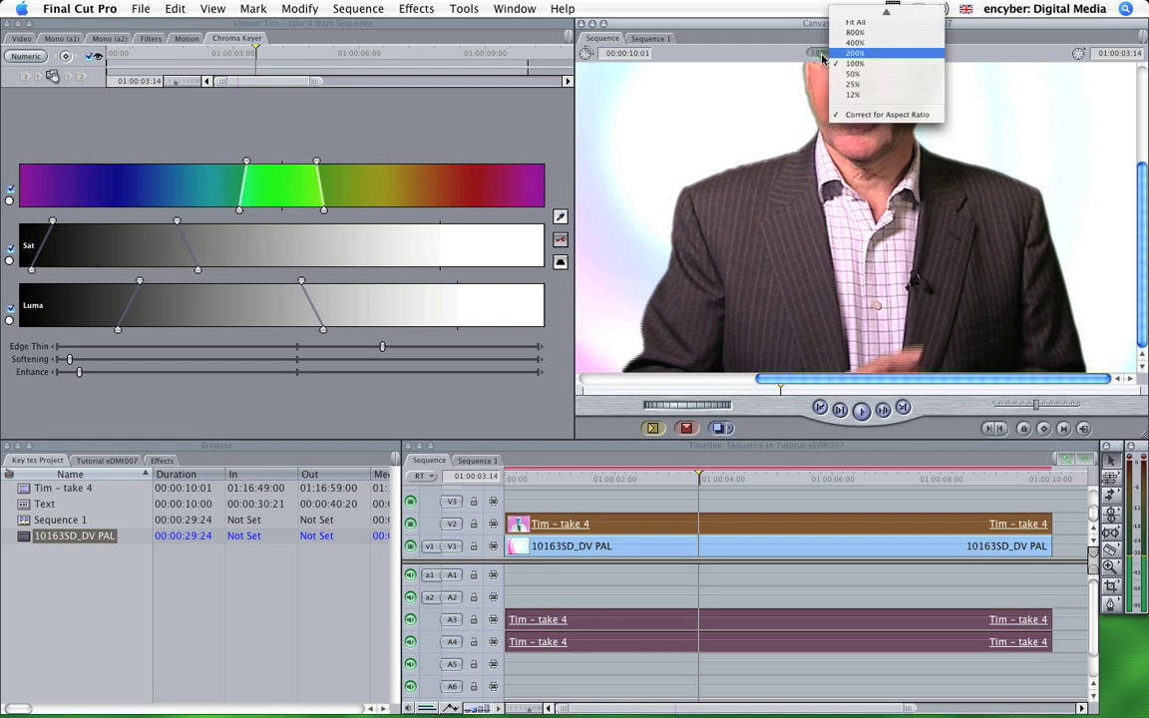
left_click(879, 21)
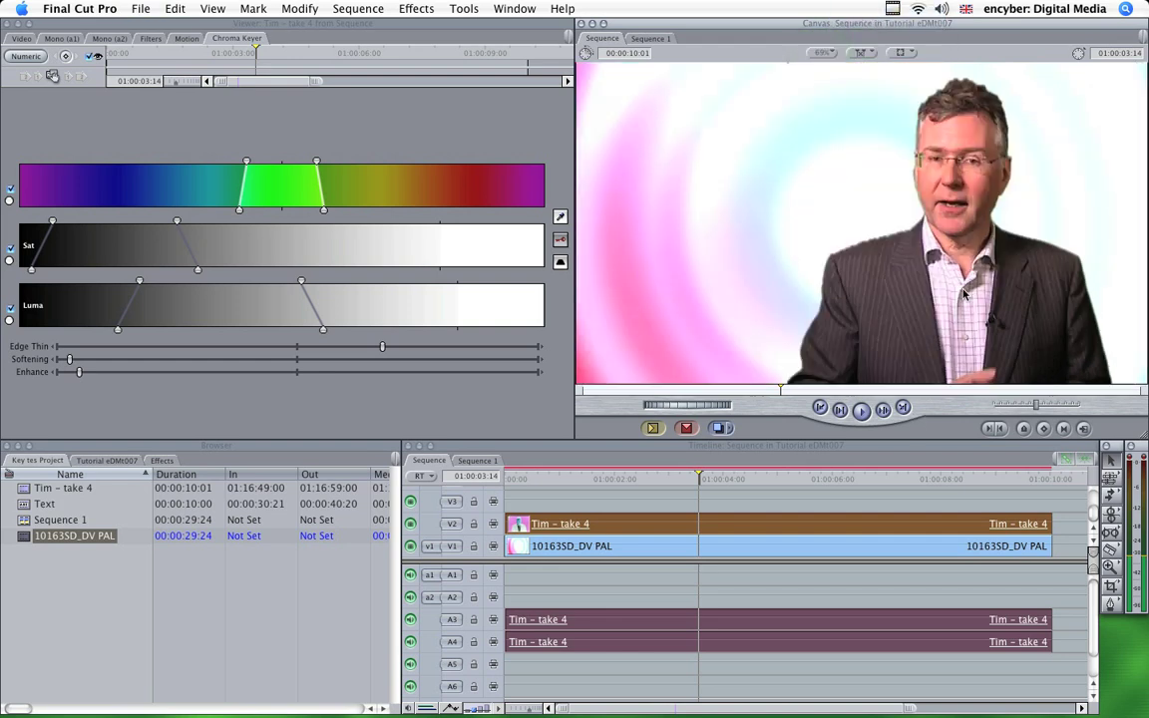
left_click(230, 32)
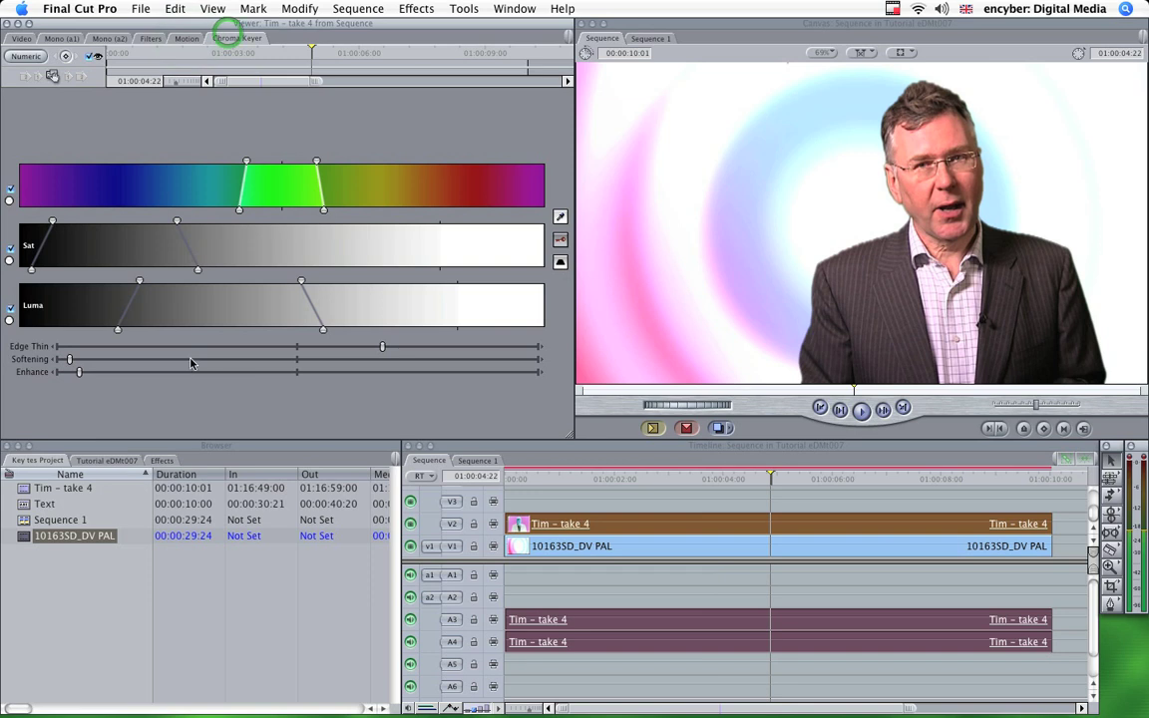
Set the key's edge Thin/Spread to 56 and Softening to 5, then select all clips and step back one second
left_click(150, 37)
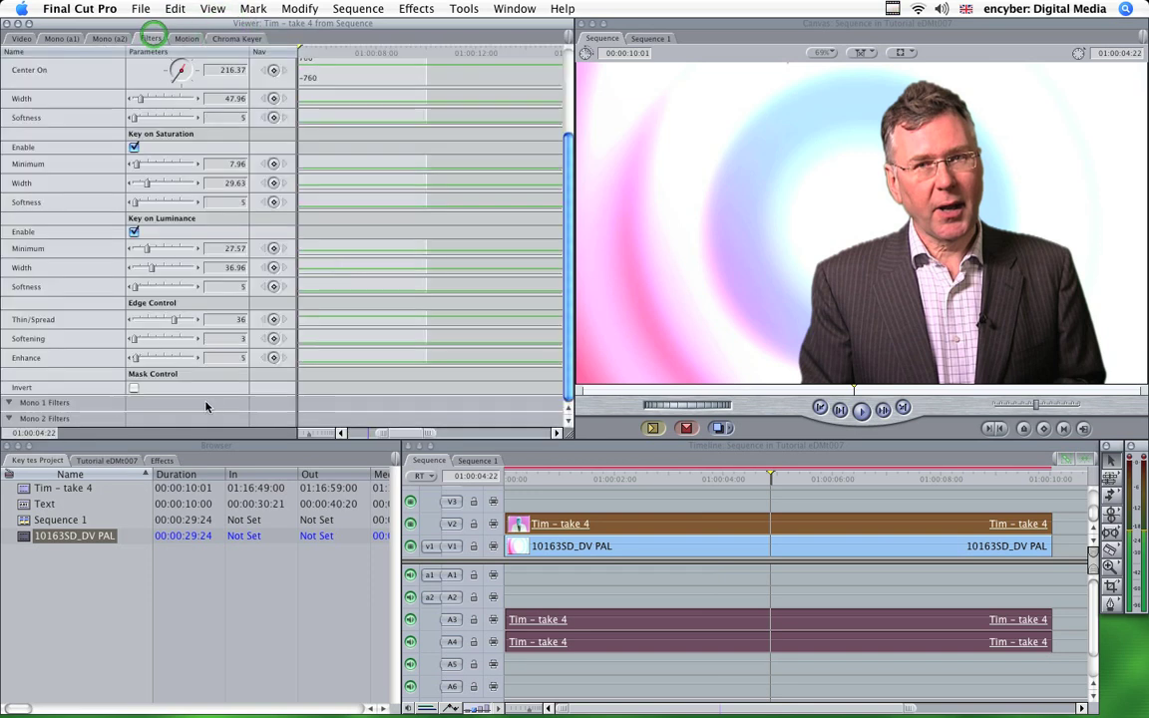
left_click(177, 321)
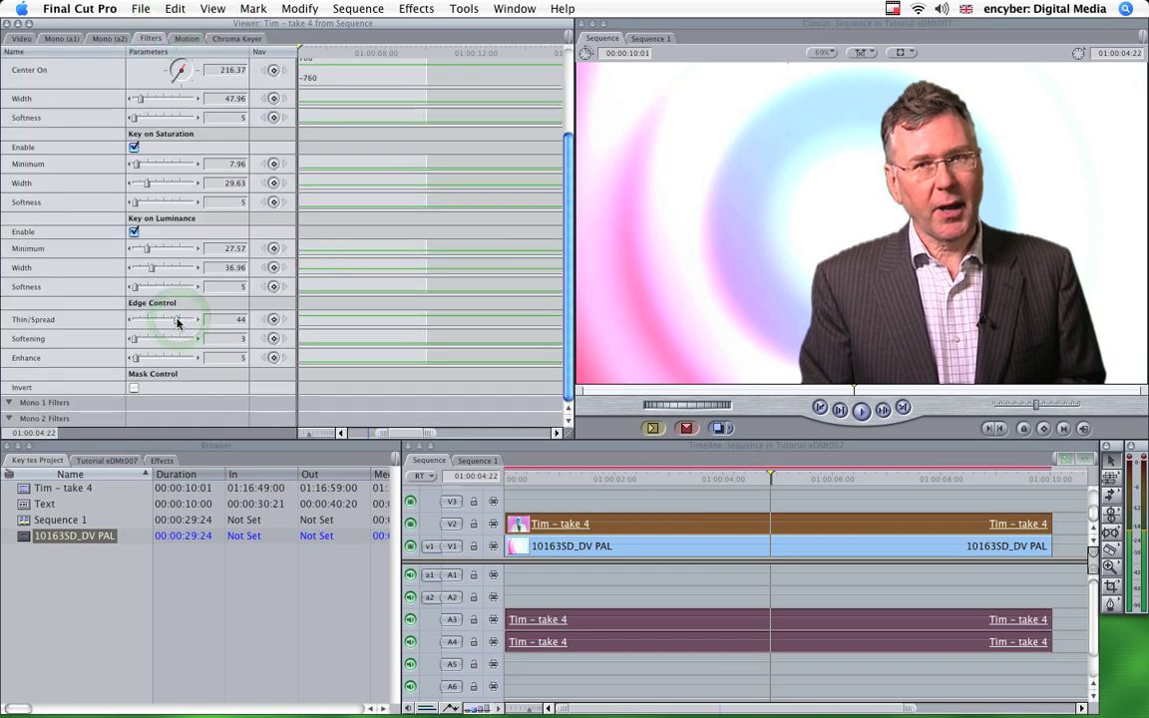
left_click_drag(178, 321, 183, 321)
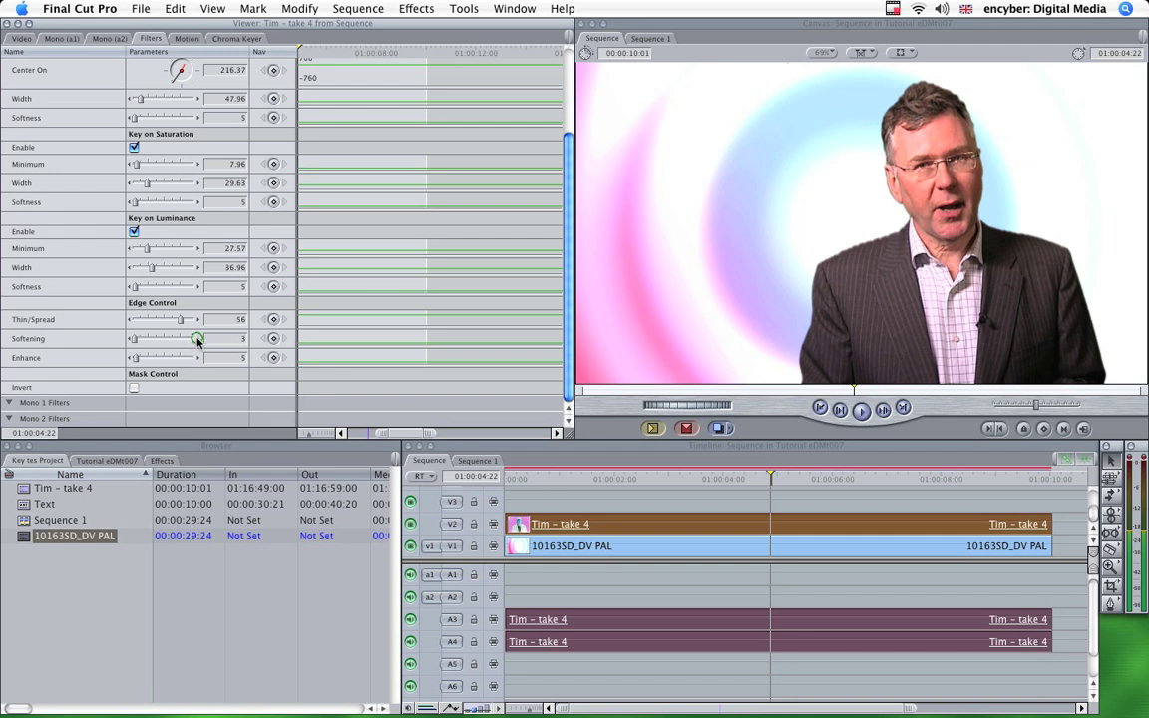
left_click(198, 340)
left_click(198, 340)
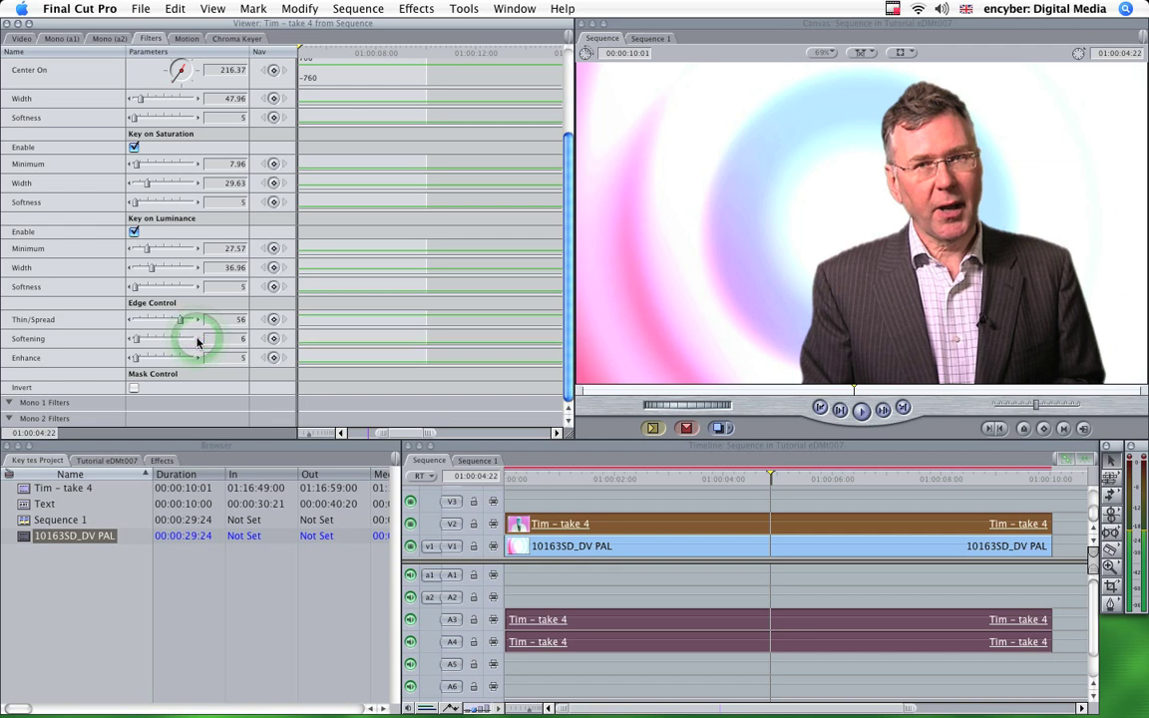
left_click(127, 341)
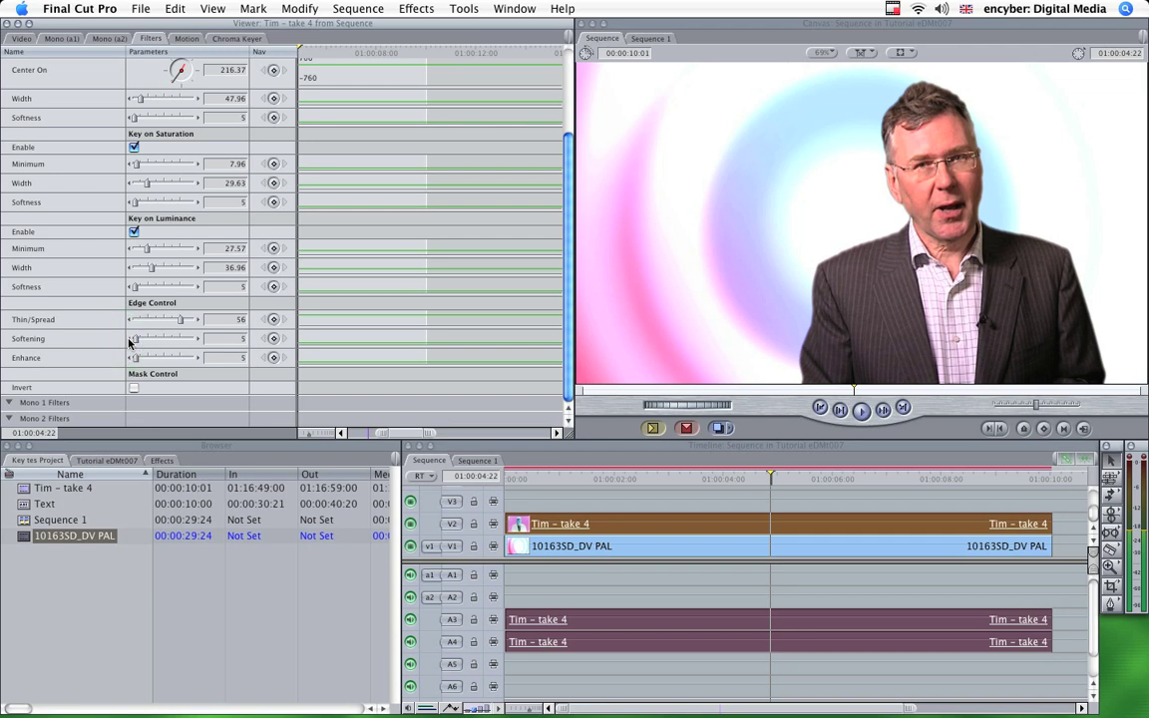
left_click_drag(762, 596, 726, 504)
key("shift+Left")
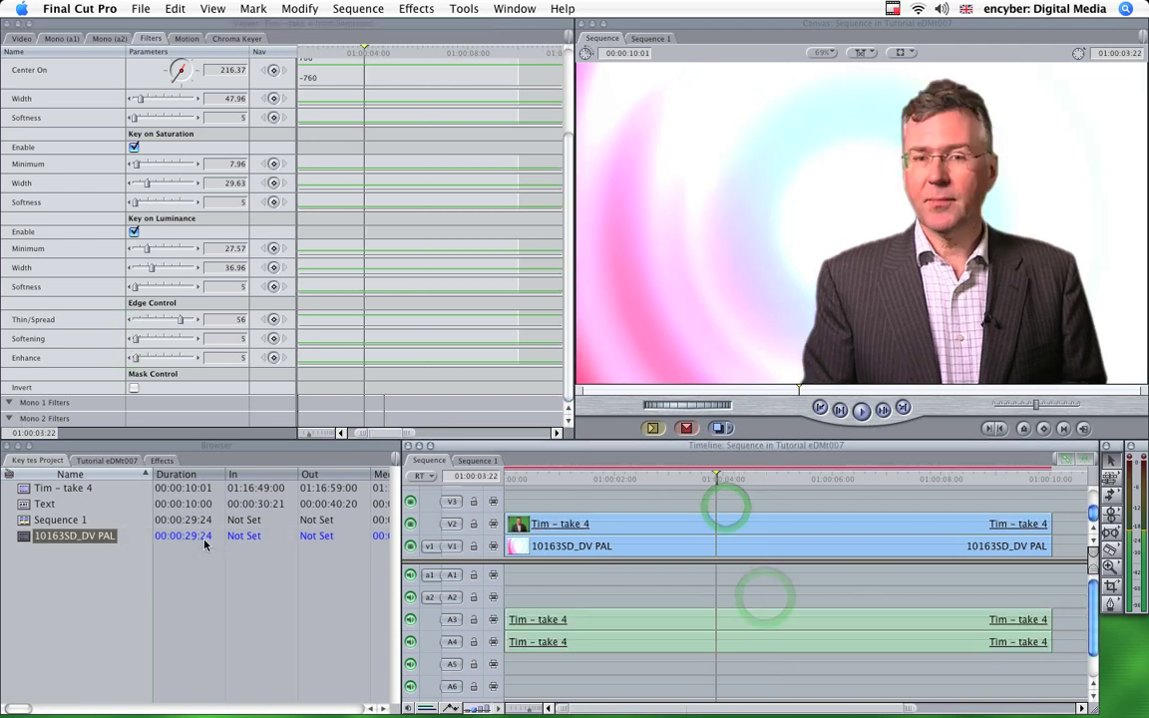
Enable a drop shadow on the presenter clip with an offset of 4
left_click(234, 40)
left_click(188, 40)
left_click(24, 325)
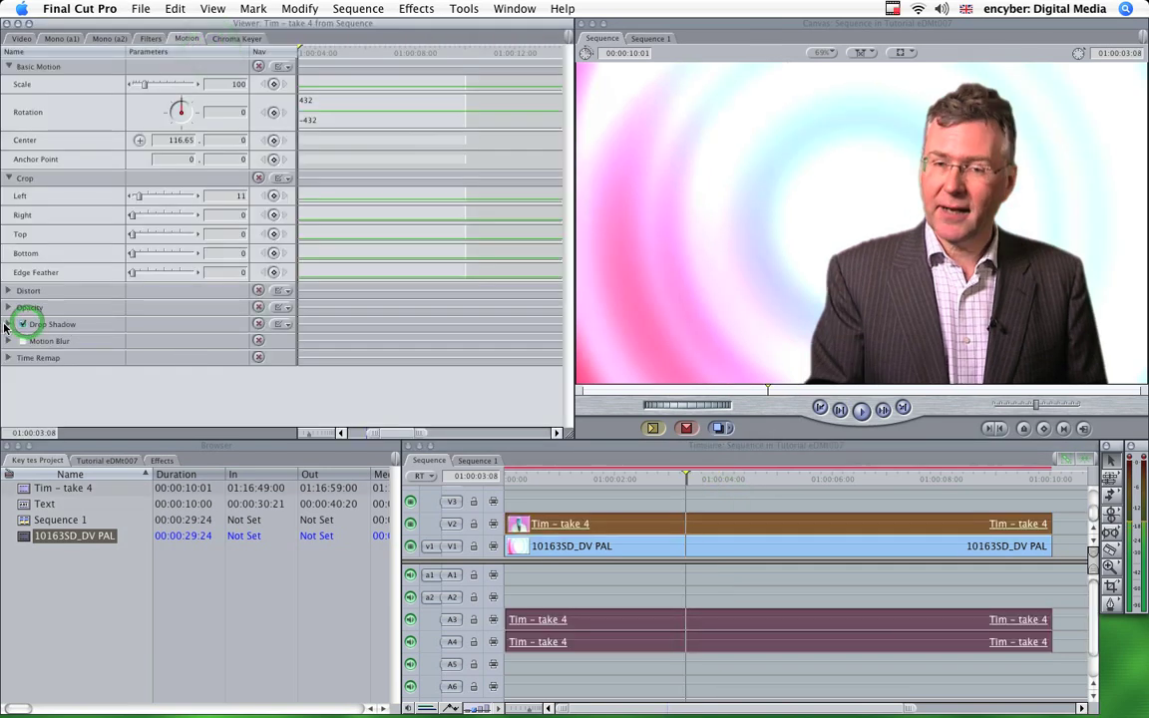
left_click(10, 324)
left_click(228, 341)
type("4")
key("Return")
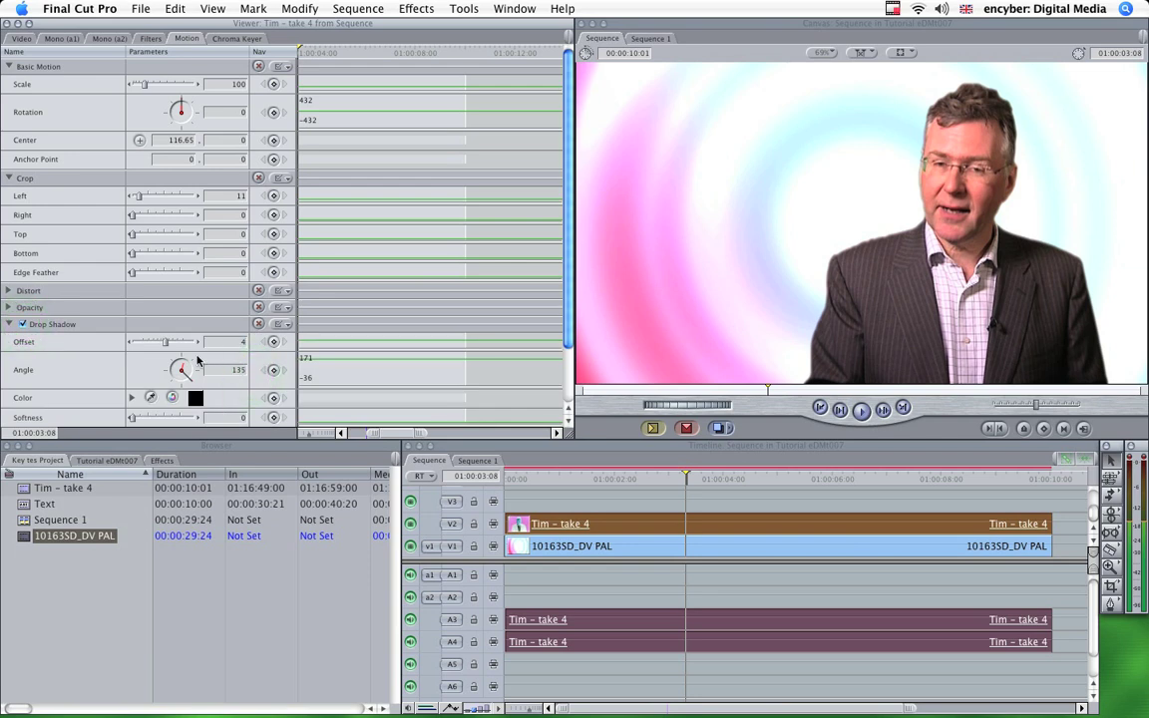
Set the drop shadow's Softness to 50 and Opacity to 50
left_click(569, 335)
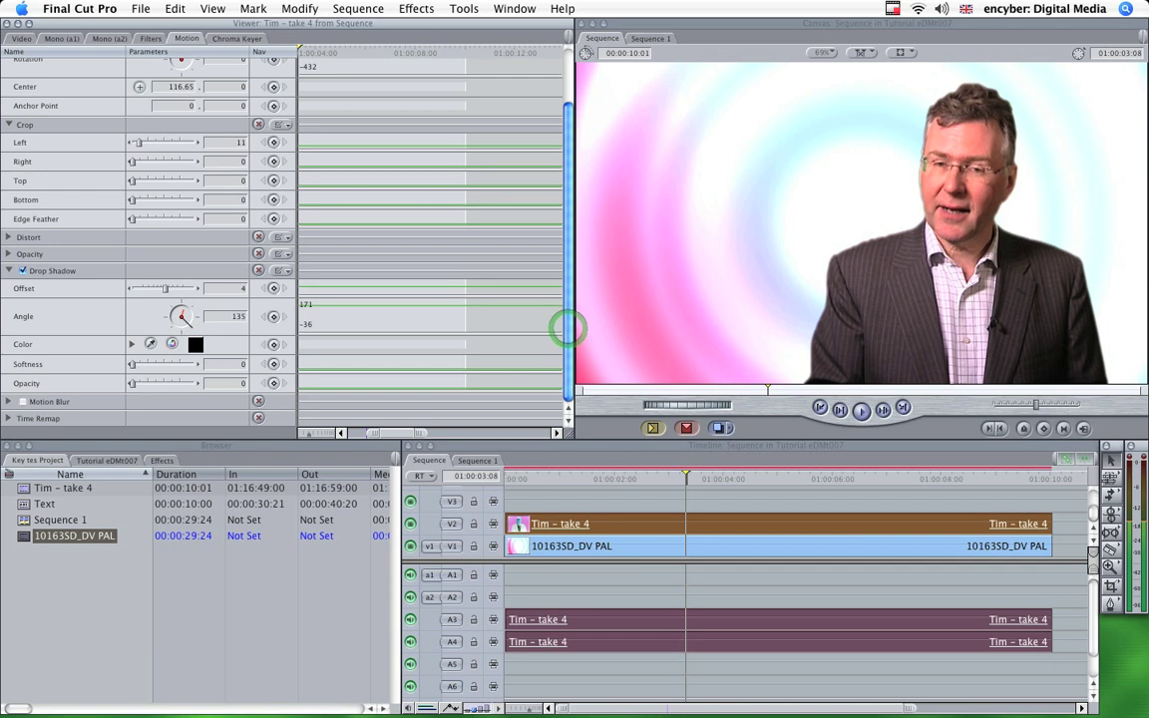
left_click(240, 365)
type("50")
key("Return")
left_click(237, 387)
type("50")
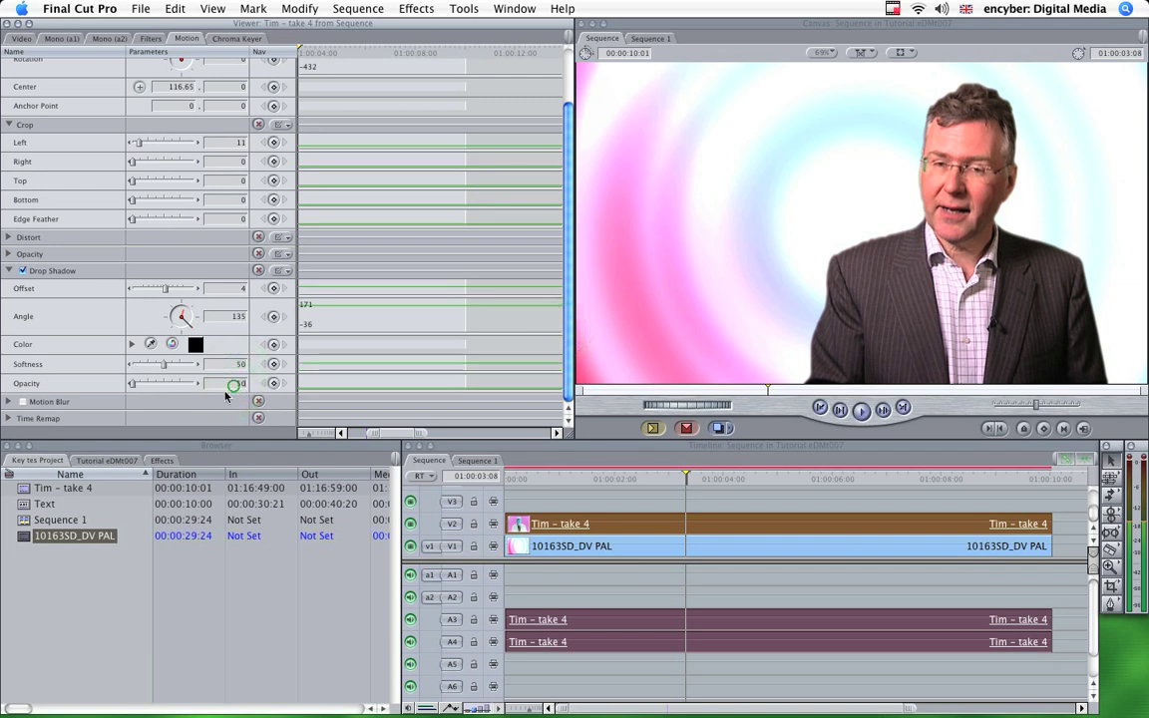
key("Return")
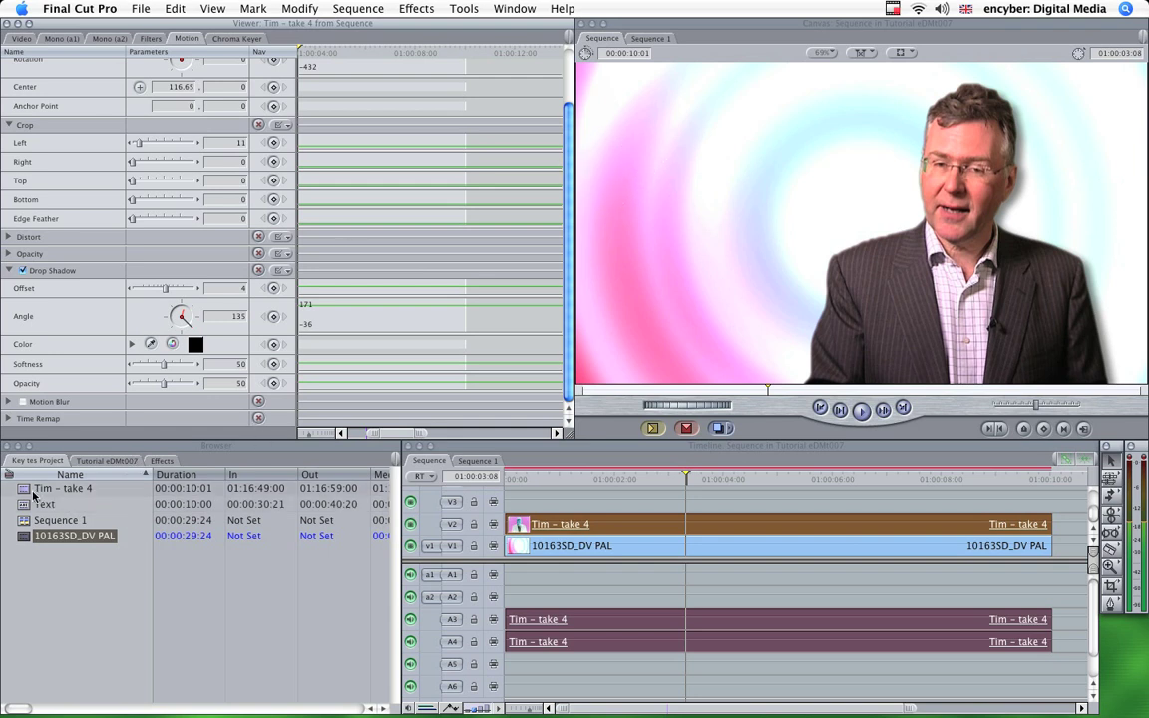
Place the Text clip on track V3 and nudge the playhead so its three lines show
left_click_drag(24, 509, 512, 504)
left_click(687, 478)
left_click(690, 477)
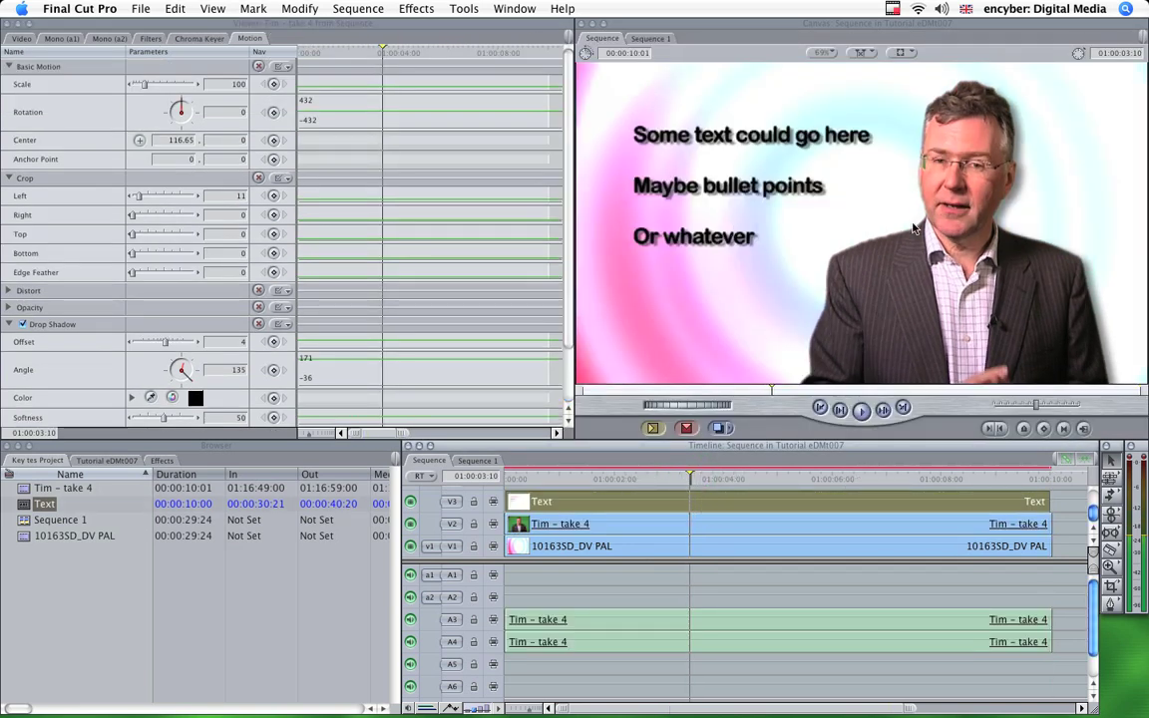
Render the whole sequence and play the finished composite through to the end
key("super+r")
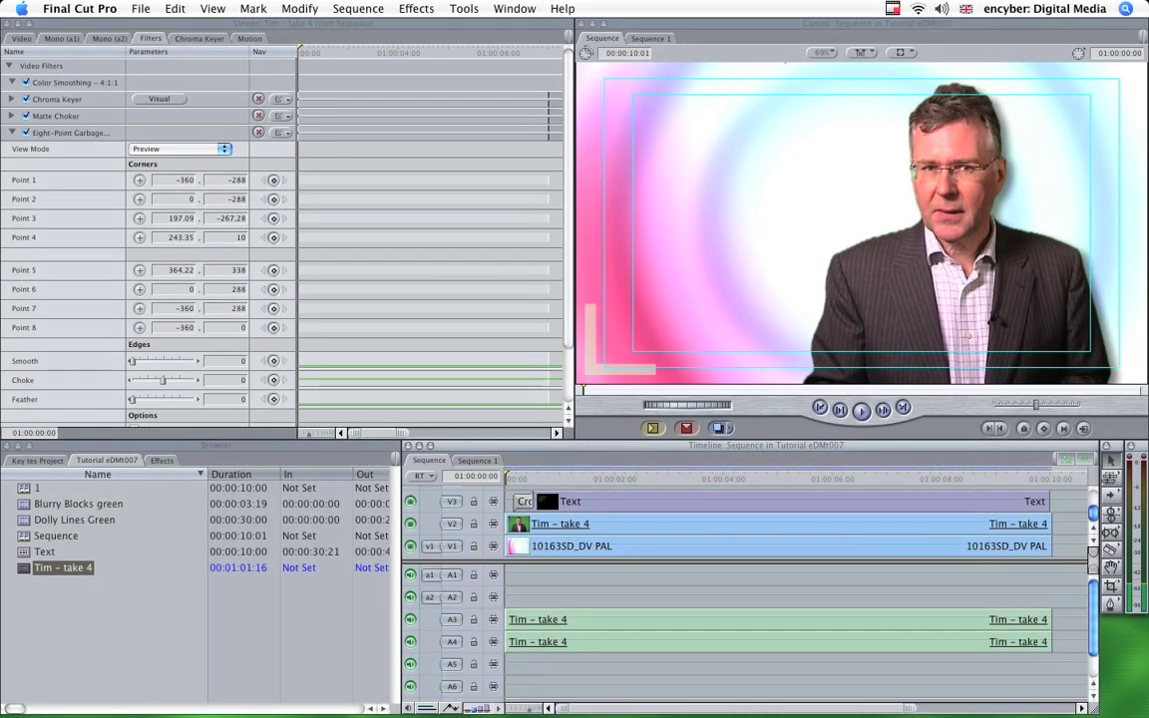
key("space")
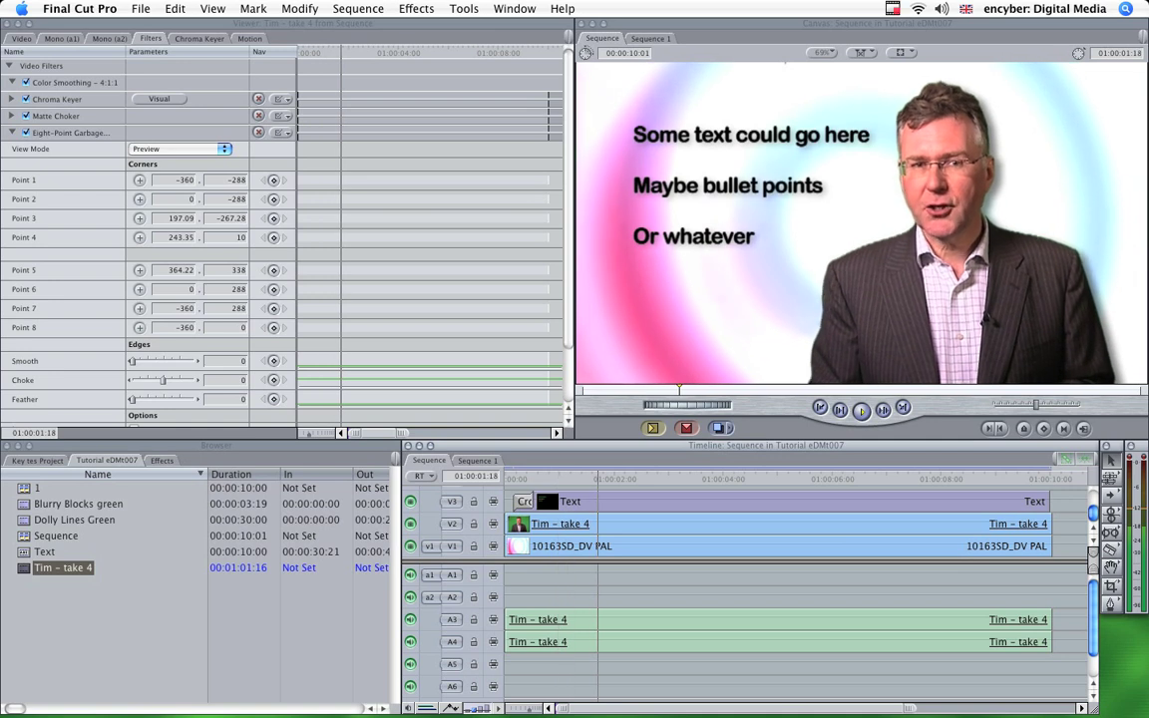